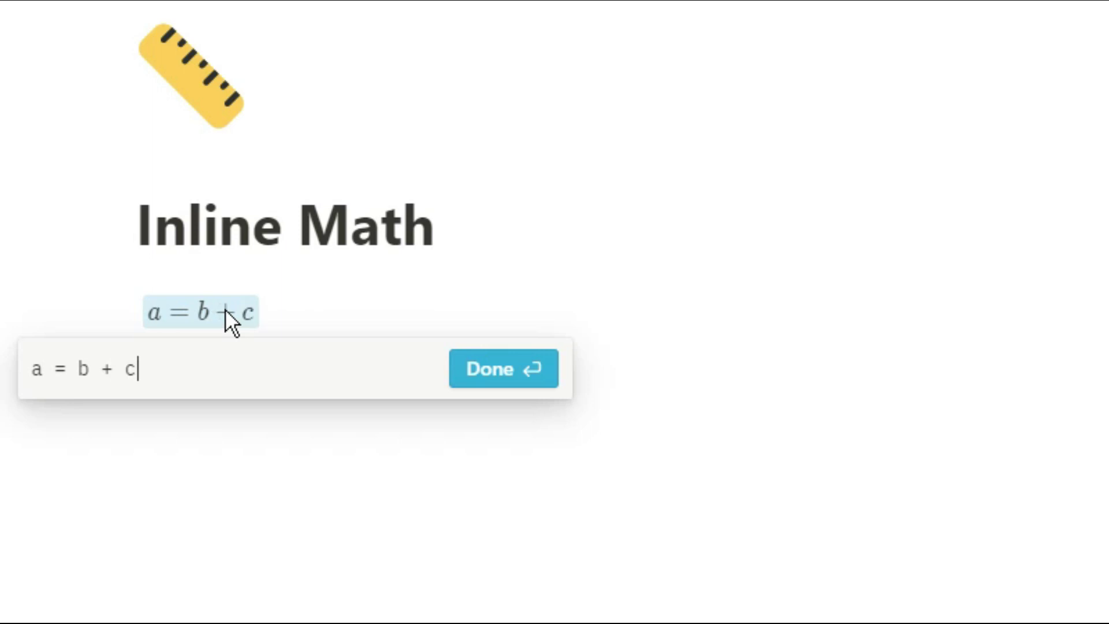
- Confirm the inline a = b + c equation and add a block equation reading a = b + c
left_click(493, 369)
left_click(257, 355)
type("/math")
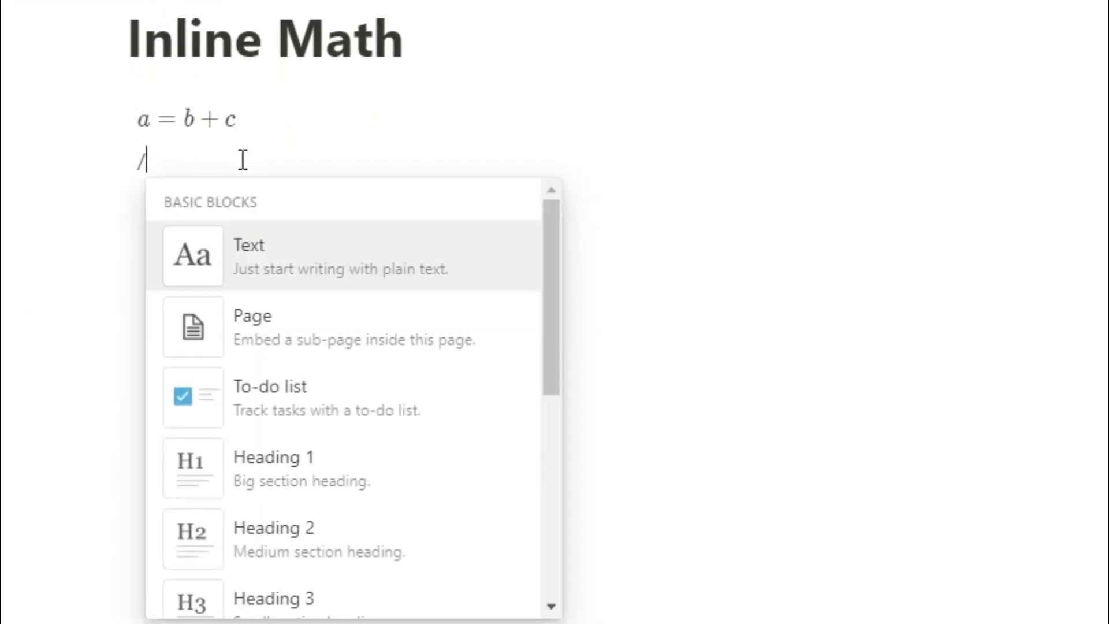
key("Down")
key("Return")
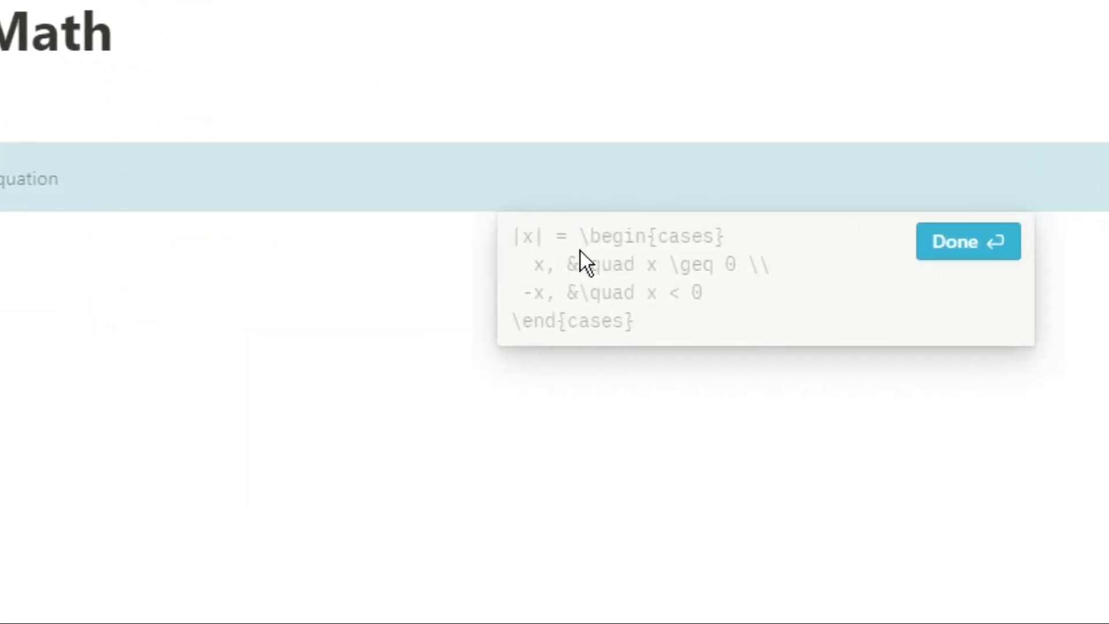
type("a = b + c")
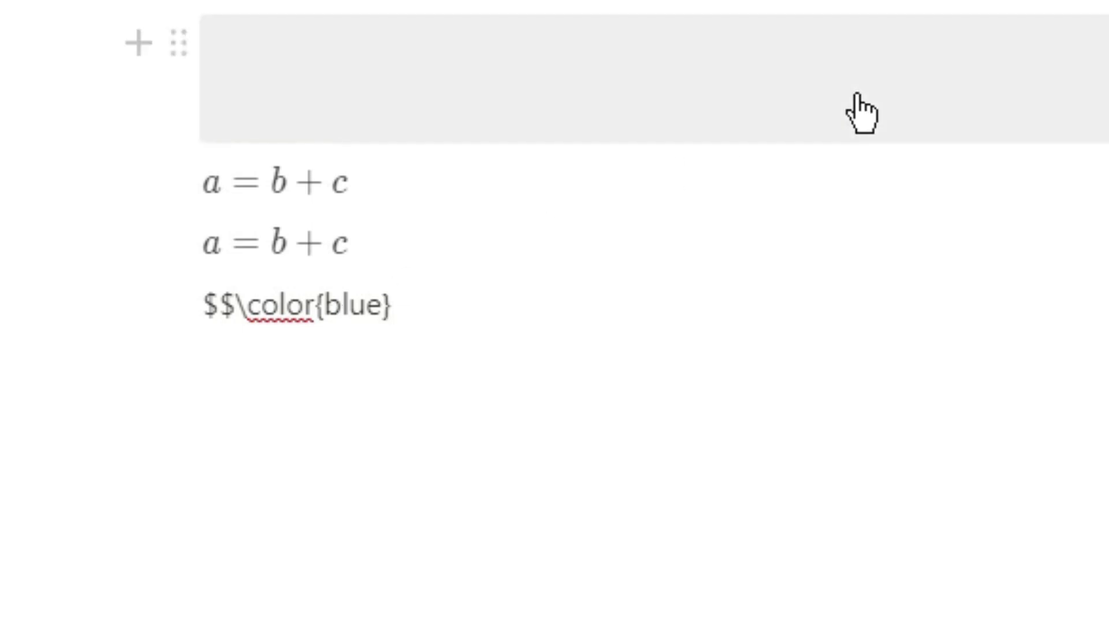
- Complete $$\color{blue}{hello}$$ so hello renders blue, then open its equation source
type("}{")
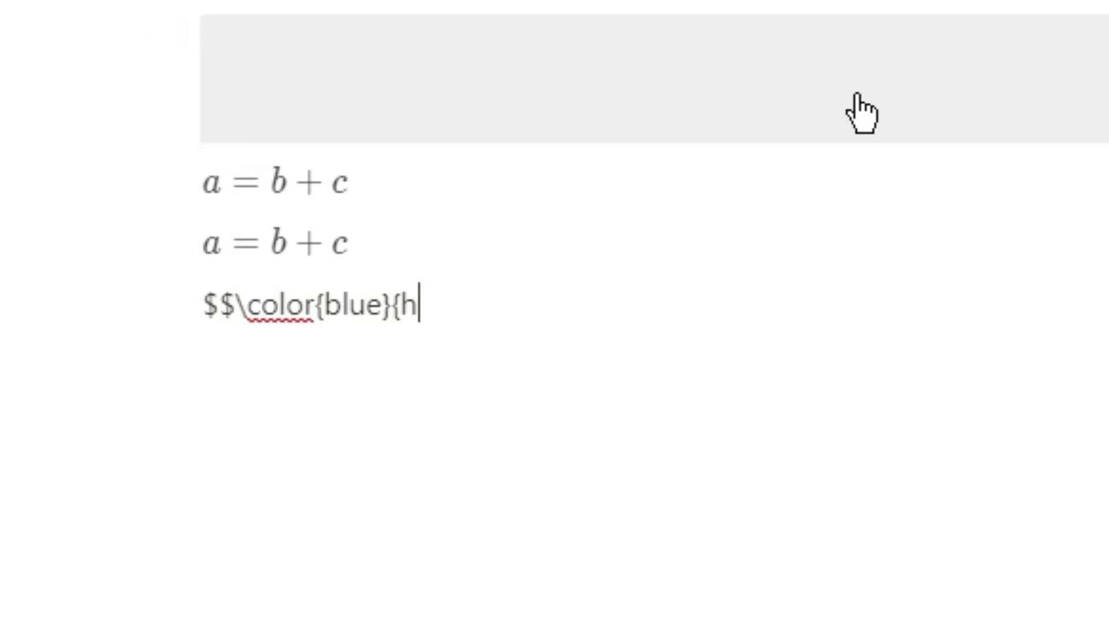
type("hello")
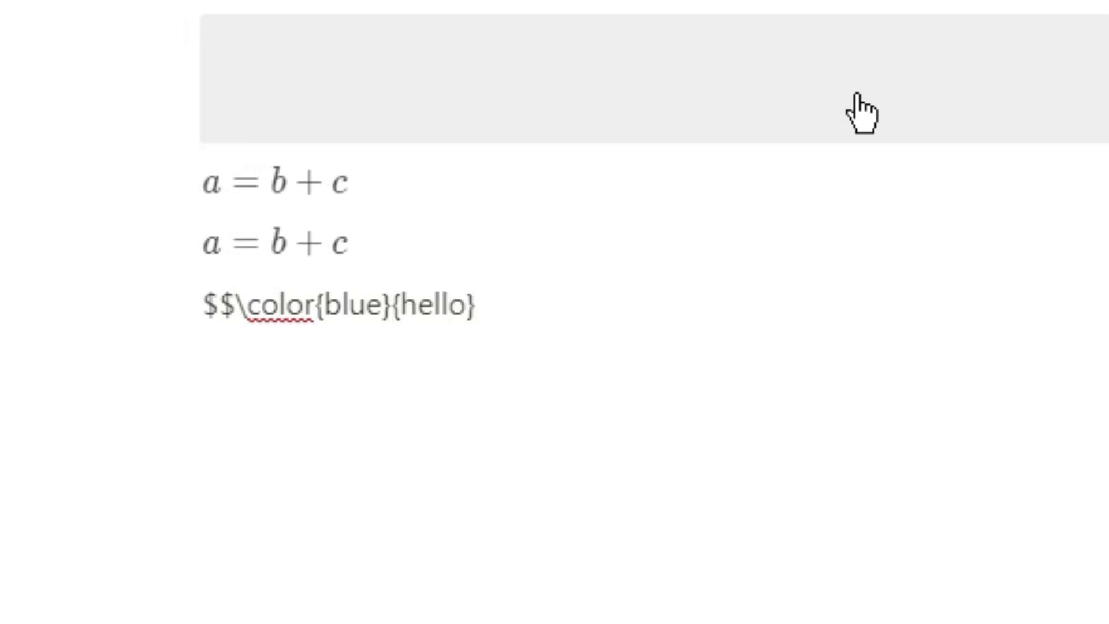
type("}$$")
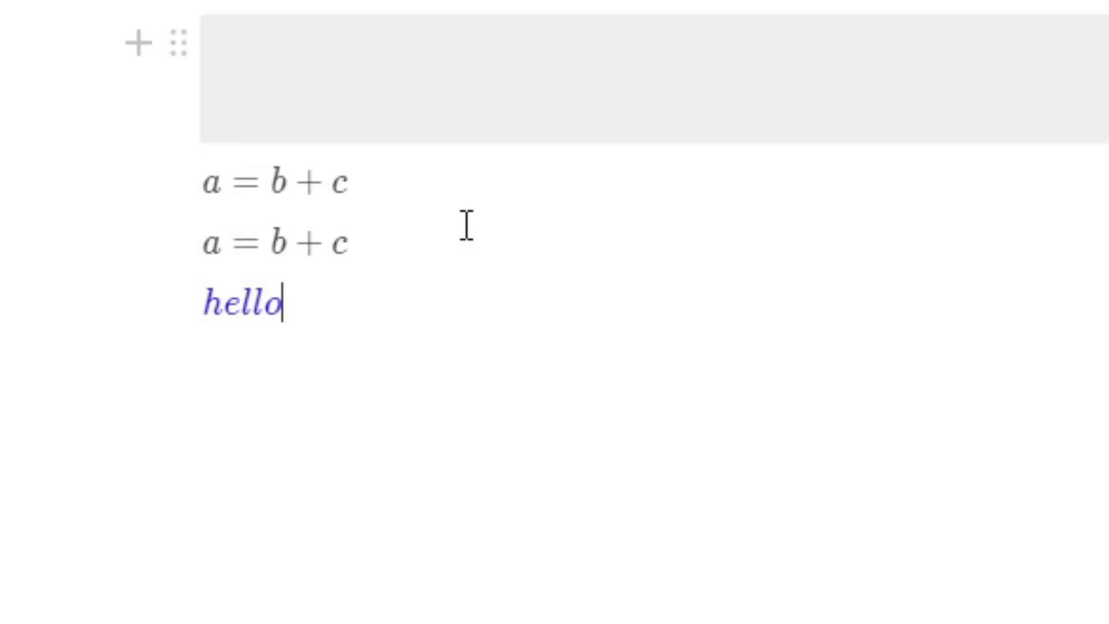
double_click(258, 317)
left_click(258, 318)
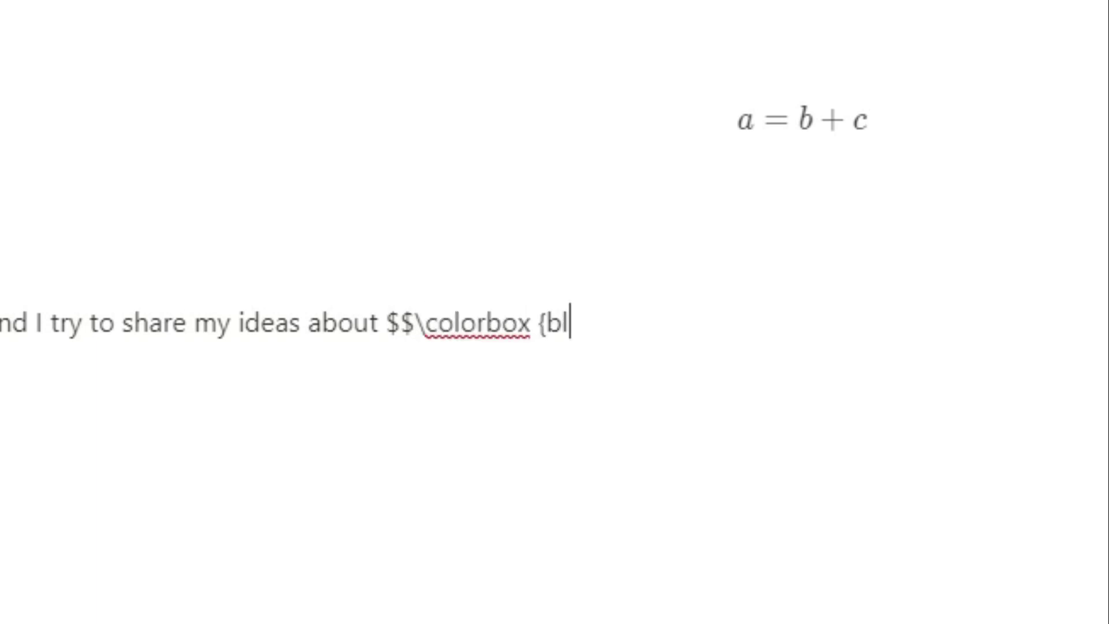
- Finish the sentence 'share my ideas about' with Notion in a black colorbox, adding braces and \color{white}
type("ack}Notion$$")
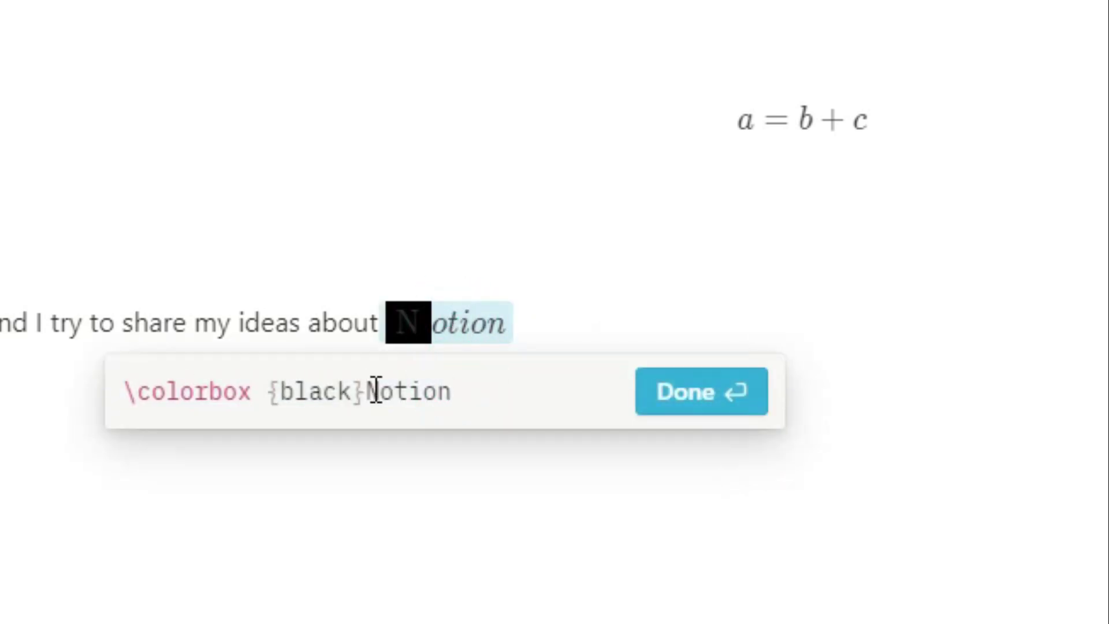
left_click(371, 389)
type("{")
left_click(539, 393)
type("}")
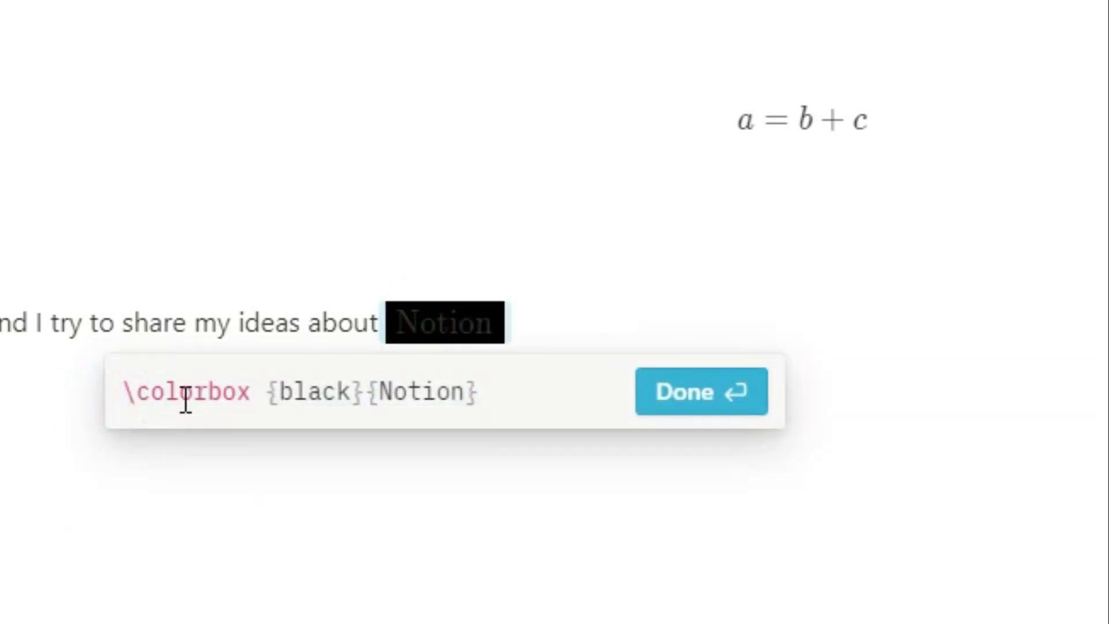
type("\\")
type("color{white")
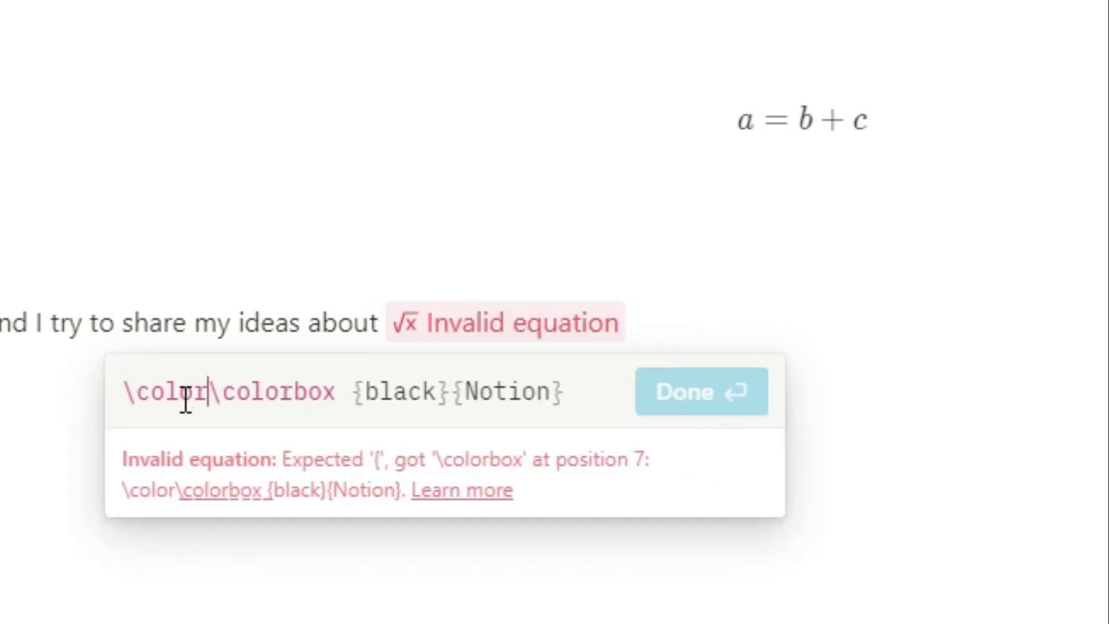
type("}")
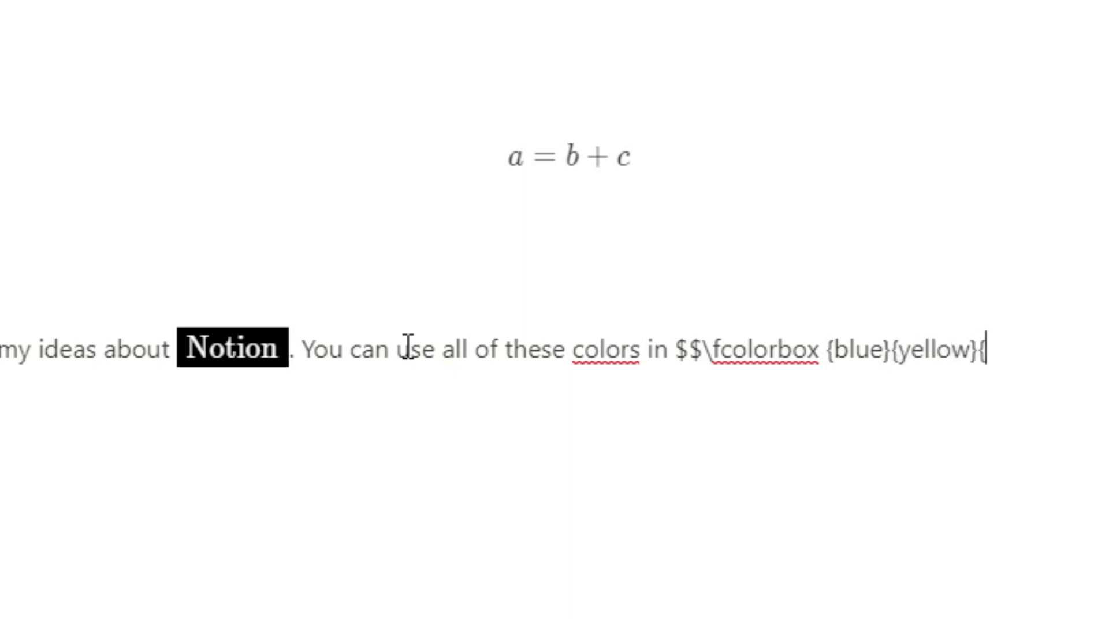
- Type 'You can use all of these colors in' followed by a blue-framed yellow box around ways
type("w}{ways}$$")
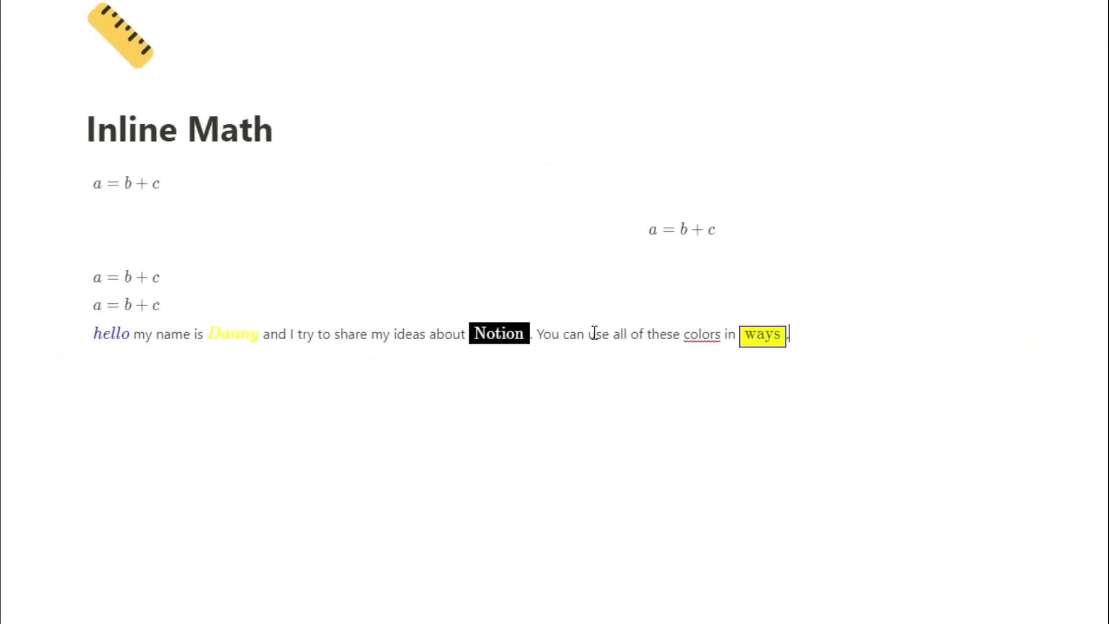
- Insert an inline table below the sentence using /table
left_click(94, 372)
left_click(84, 366)
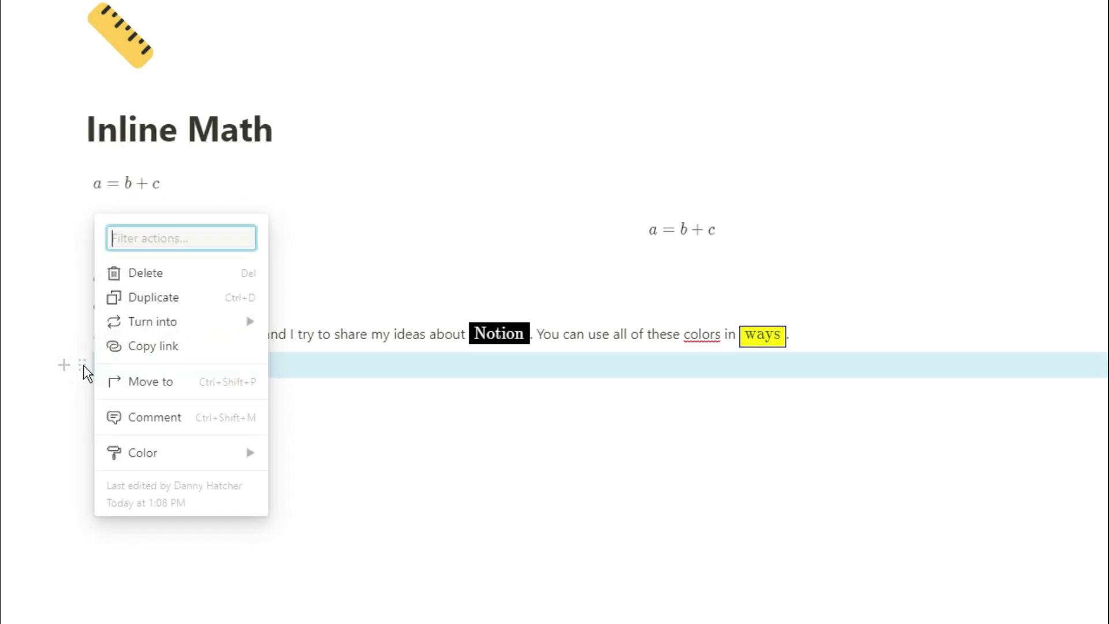
key("Escape")
left_click(94, 364)
type("/table")
key("Return")
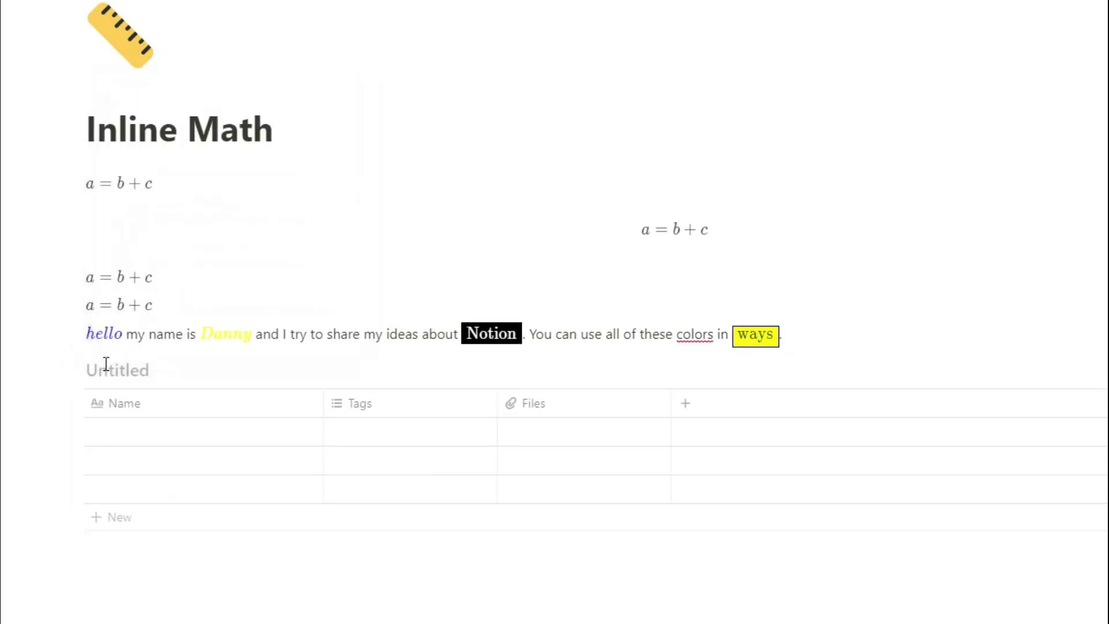
- Title the table 'Title' and wrap it in $$ as an inline equation
type("Title")
left_click_drag(75, 370, 154, 347)
left_click(95, 365)
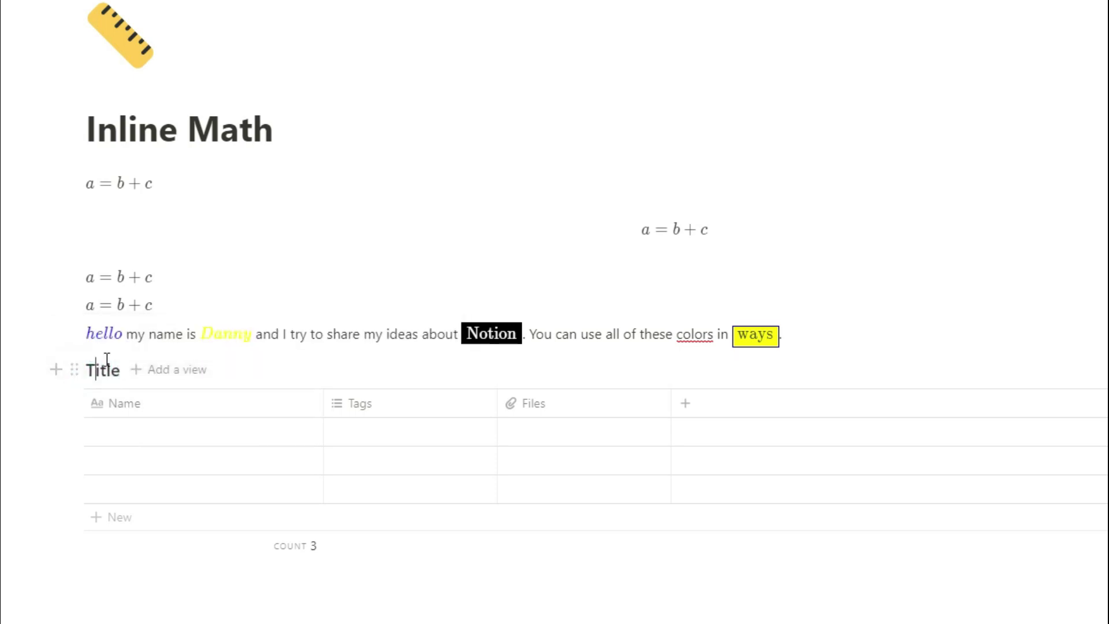
type("$$")
key("BackSpace")
key("BackSpace")
key("Left")
type("$$")
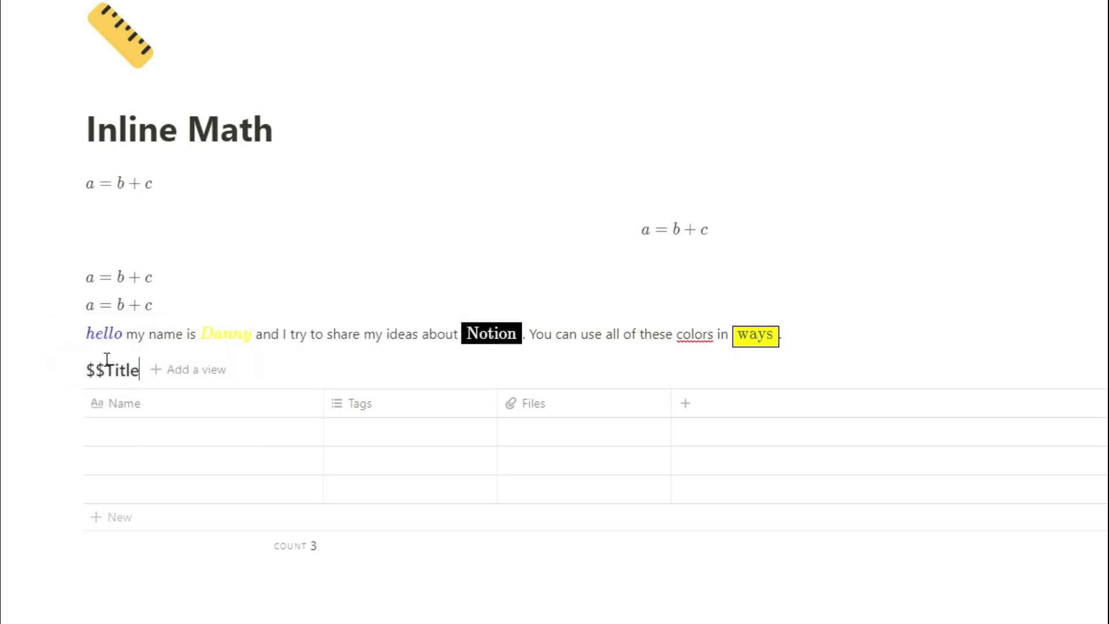
type("$$")
- Edit the title equation to \text \color{purple} Title so it renders purple
left_click(114, 367)
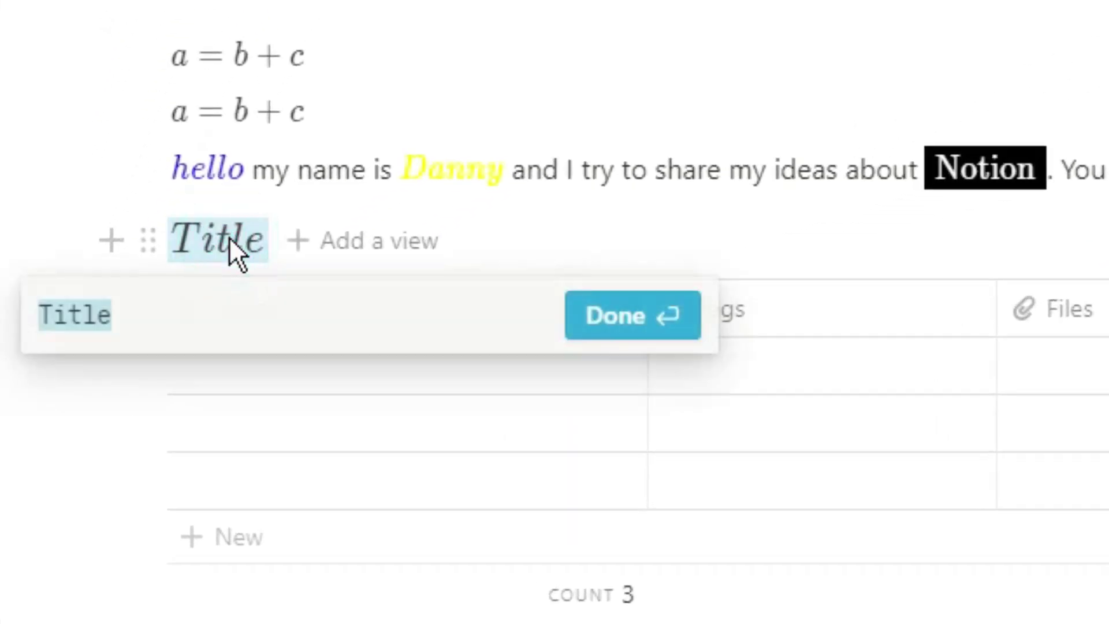
left_click(130, 317)
key("Escape")
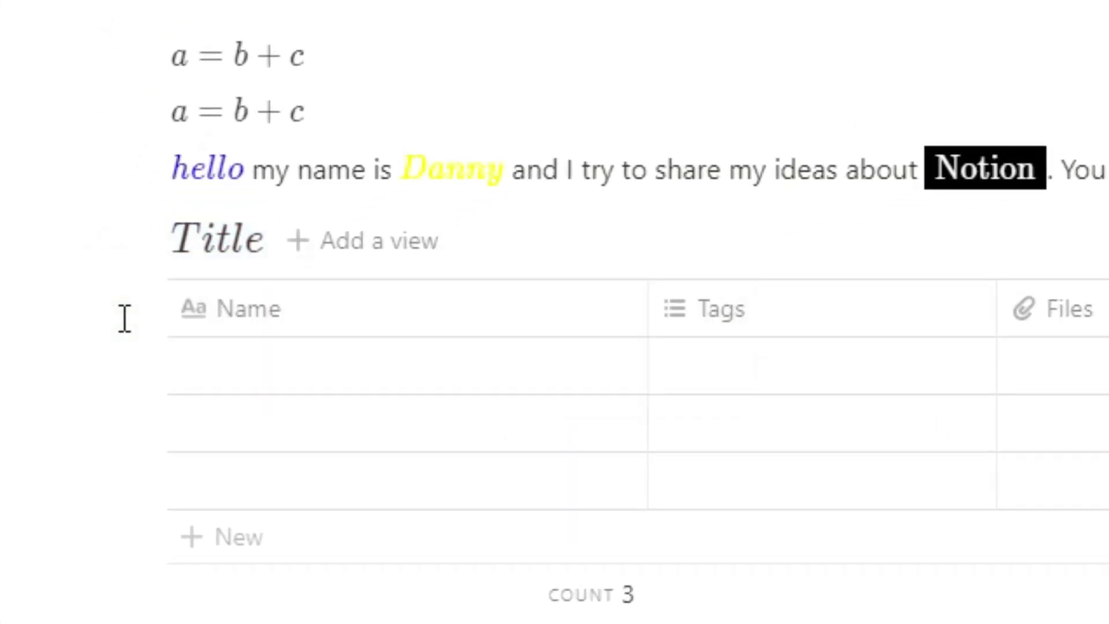
left_click(199, 248)
left_click(45, 314)
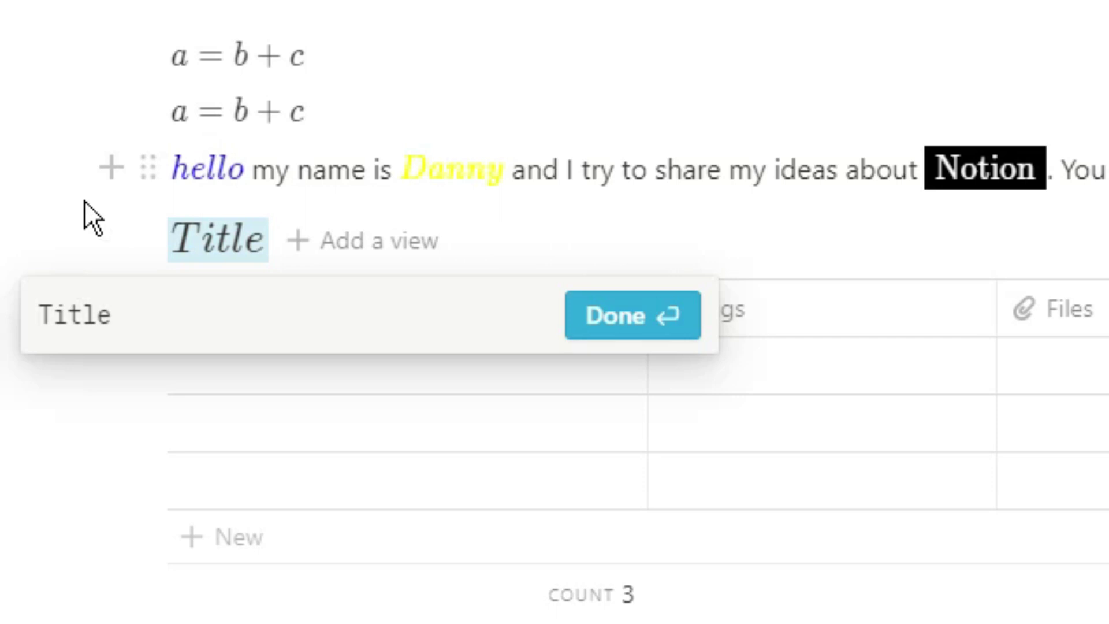
type("\\text ")
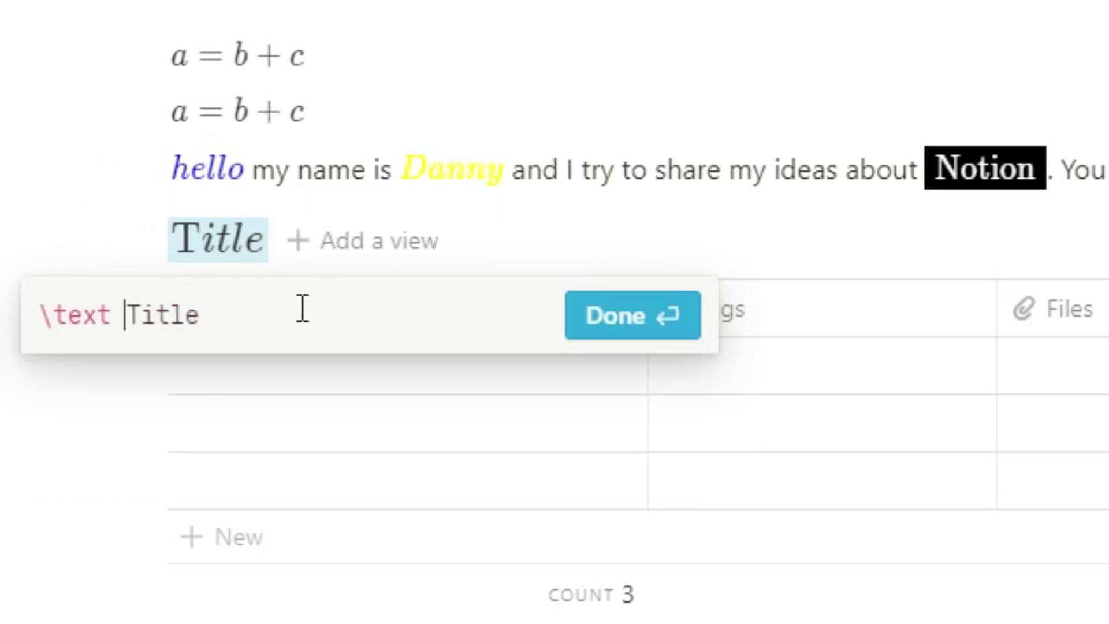
type("\\color {pur")
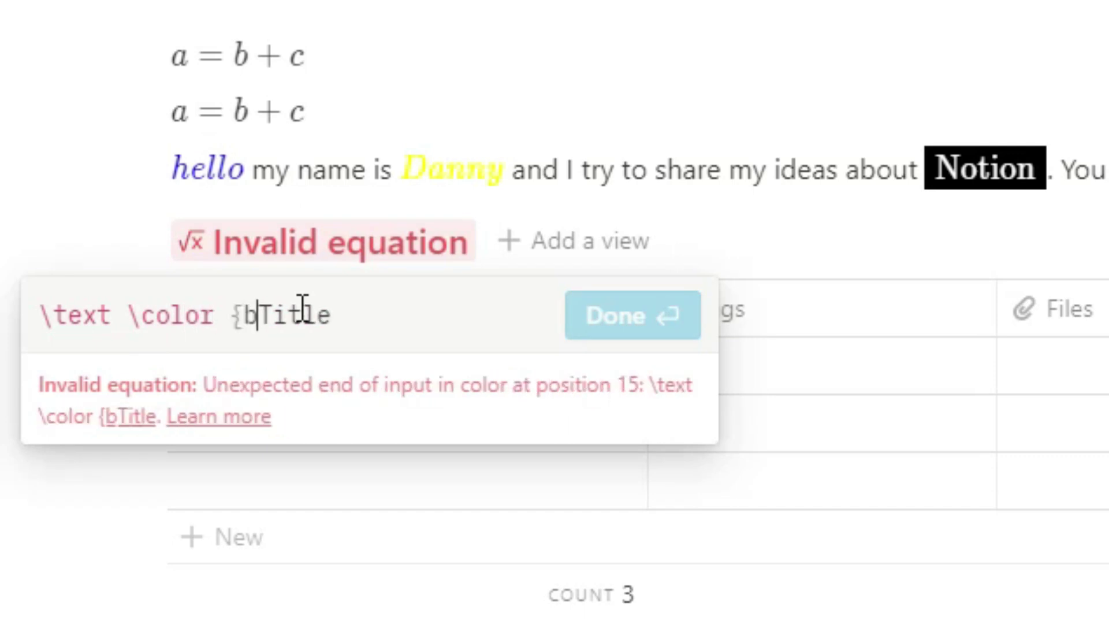
type("ple}")
left_click(601, 324)
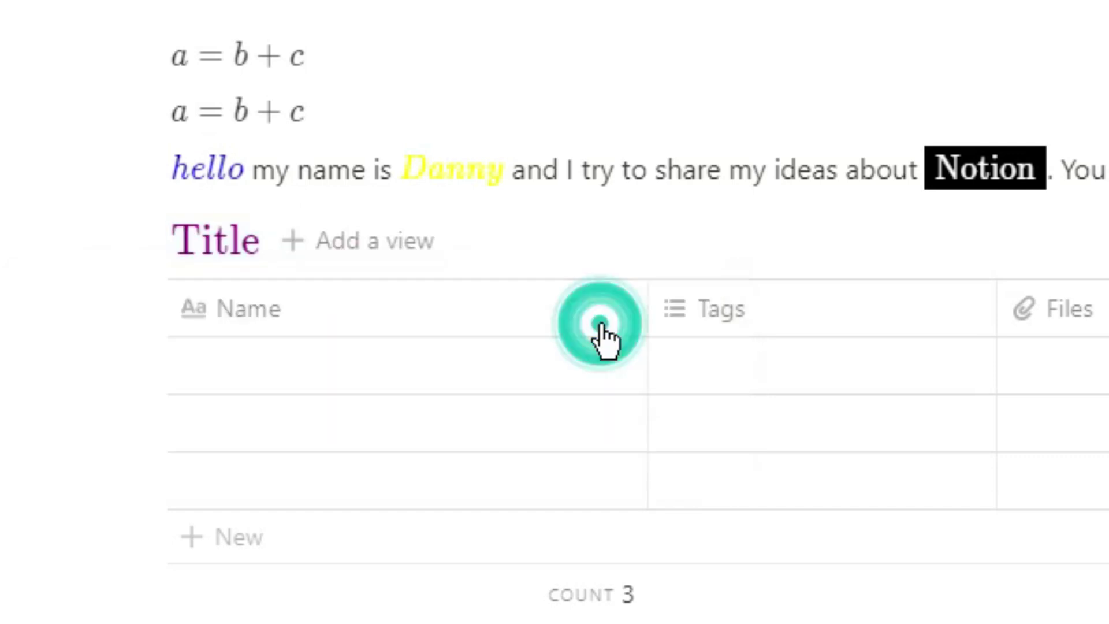
- Enter Name as a blue equation in row 1 and a red equation in row 2
left_click(261, 382)
type("$$")
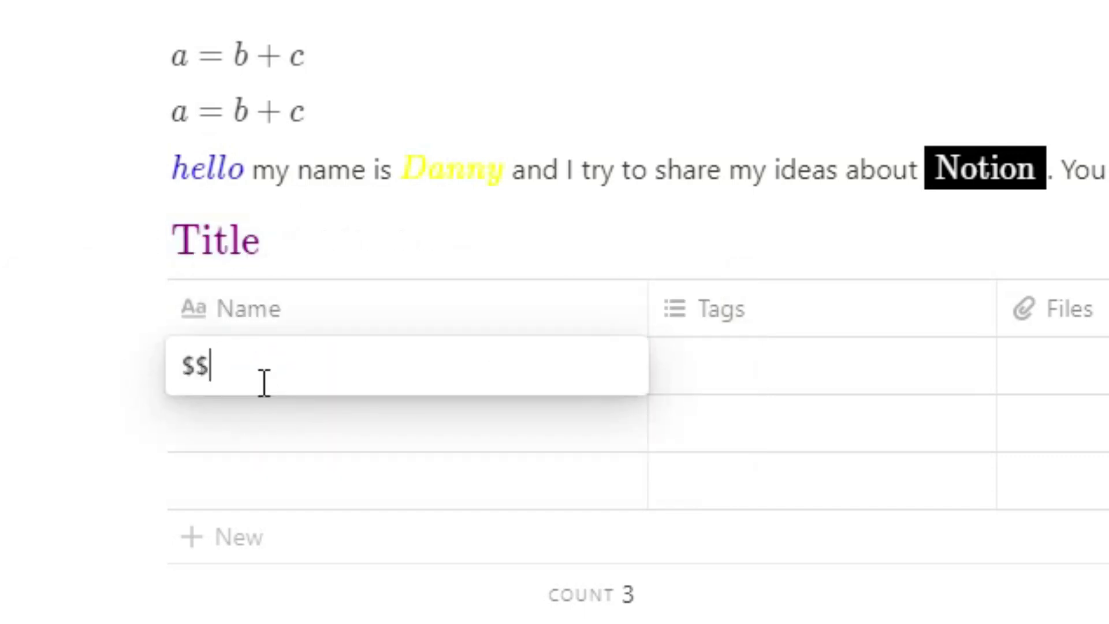
type("\\color{blue")
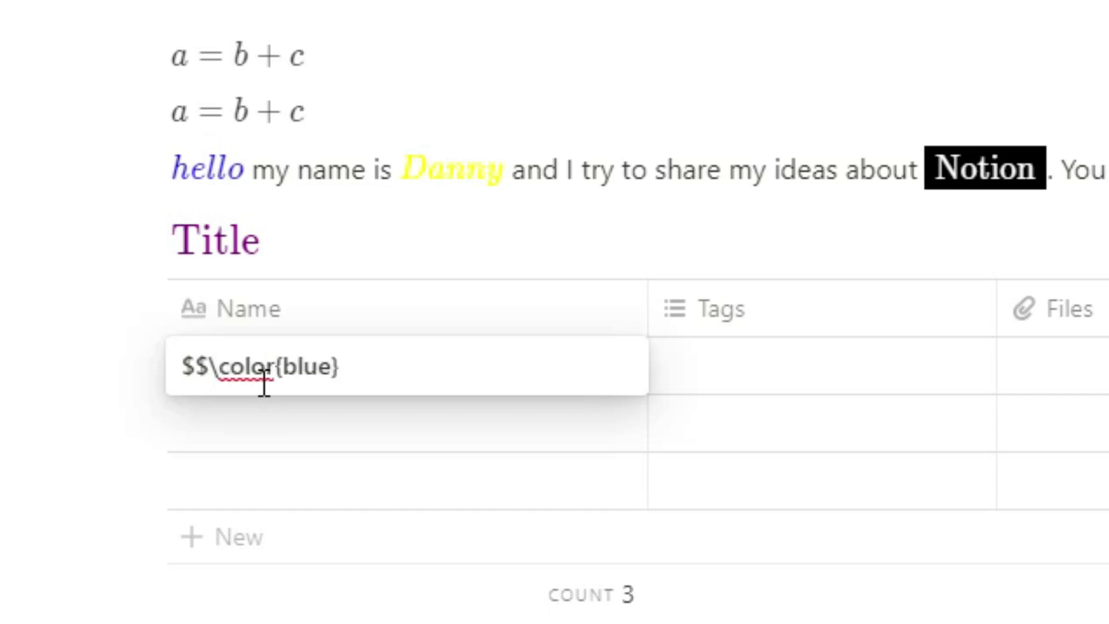
type("}Name$$")
left_click(269, 426)
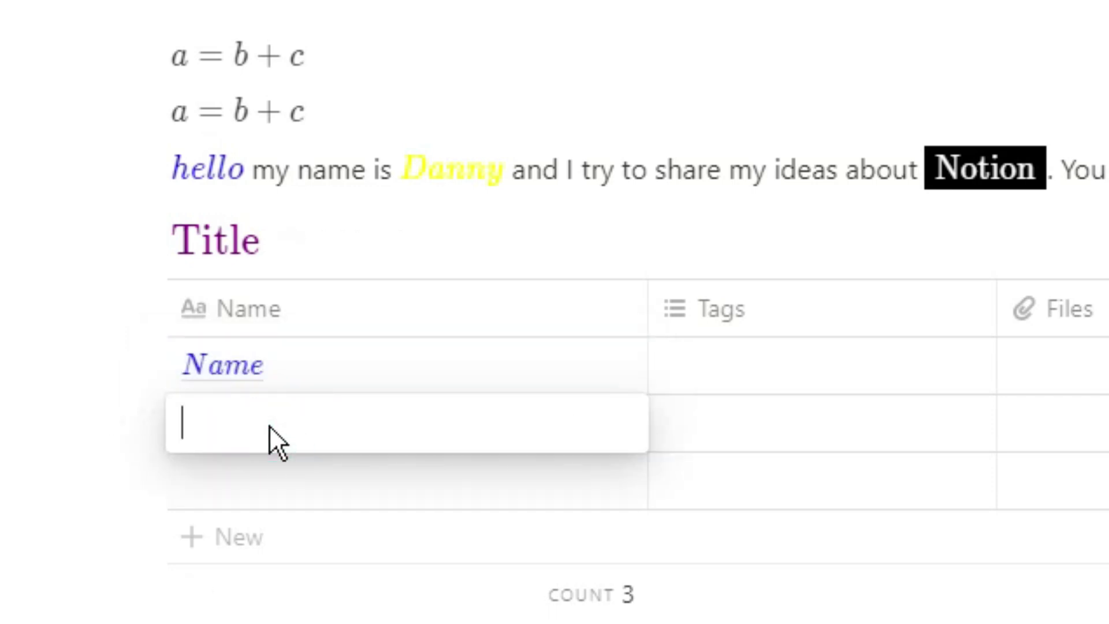
type("$$\\color{red} Name")
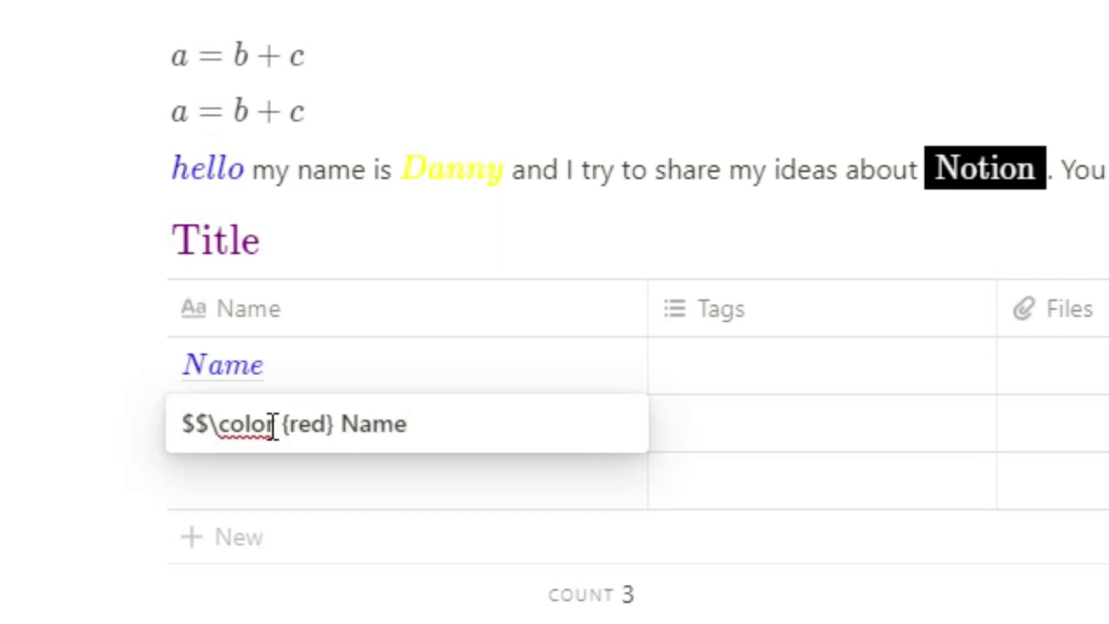
type("$$")
key("Return")
- Enter $$\text \color{yellow} Name$$ in row 3 and add a fourth row
type("$$\\t\\col")
type("or {yellow}")
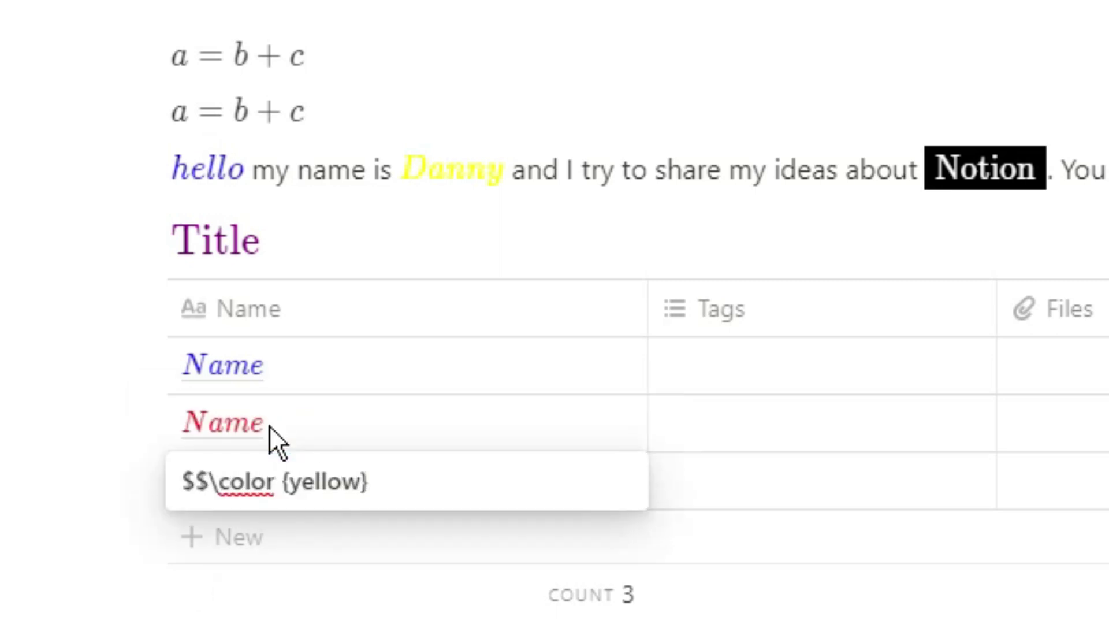
type(" Name")
left_click(208, 481)
type("\\text")
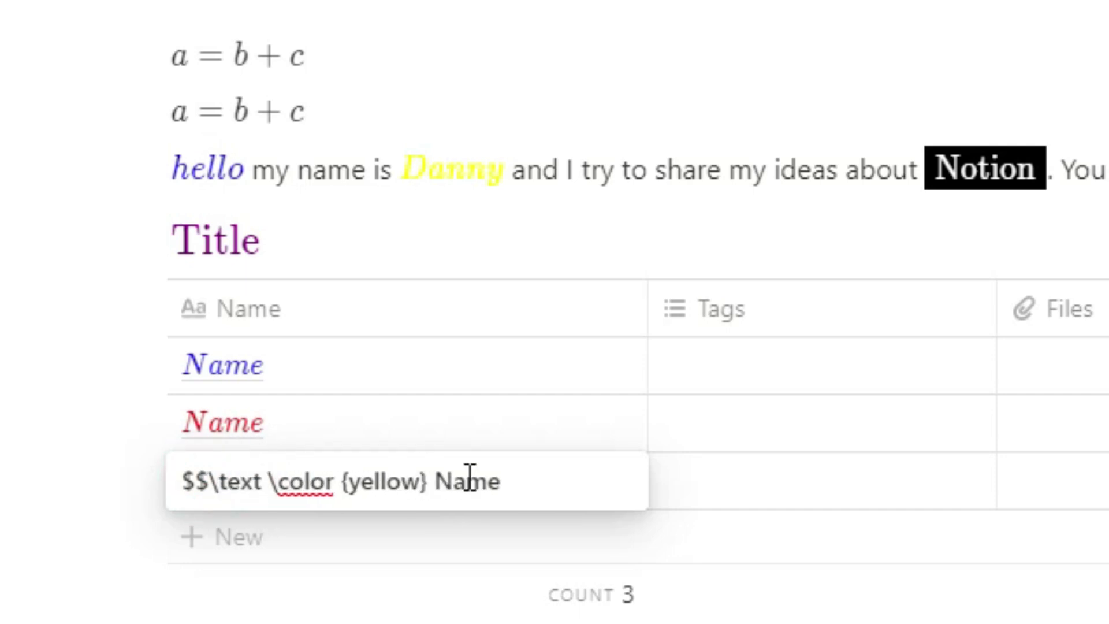
left_click(541, 488)
type("$$")
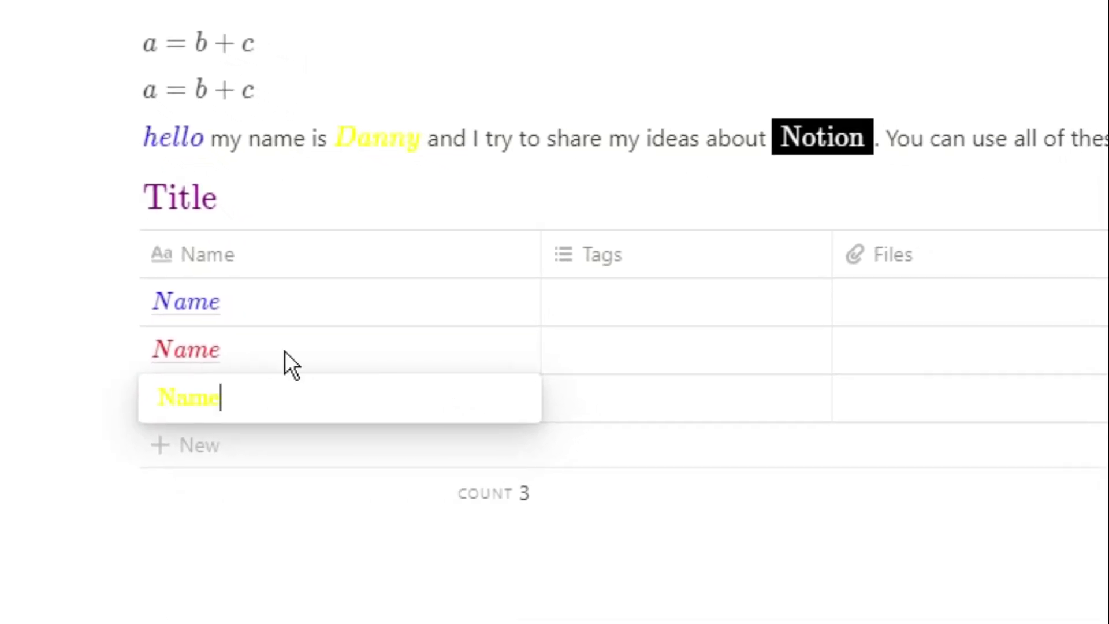
key("Return")
- Set row 4's Name to a blue equation, adding the missing braces to \color{blue}
type("$$")
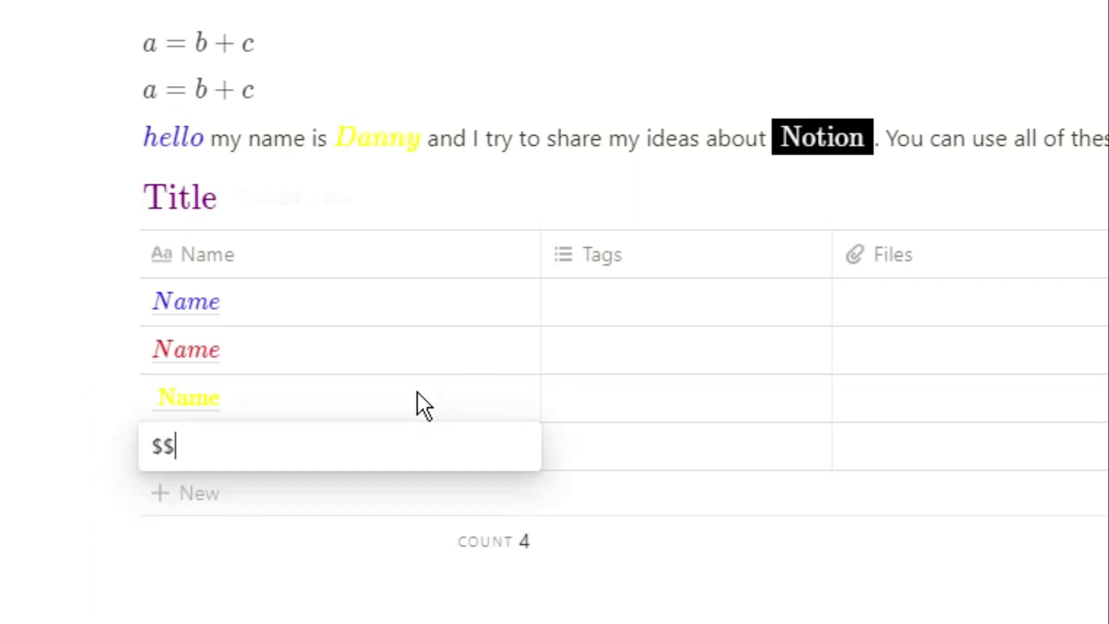
type("\\color blue ")
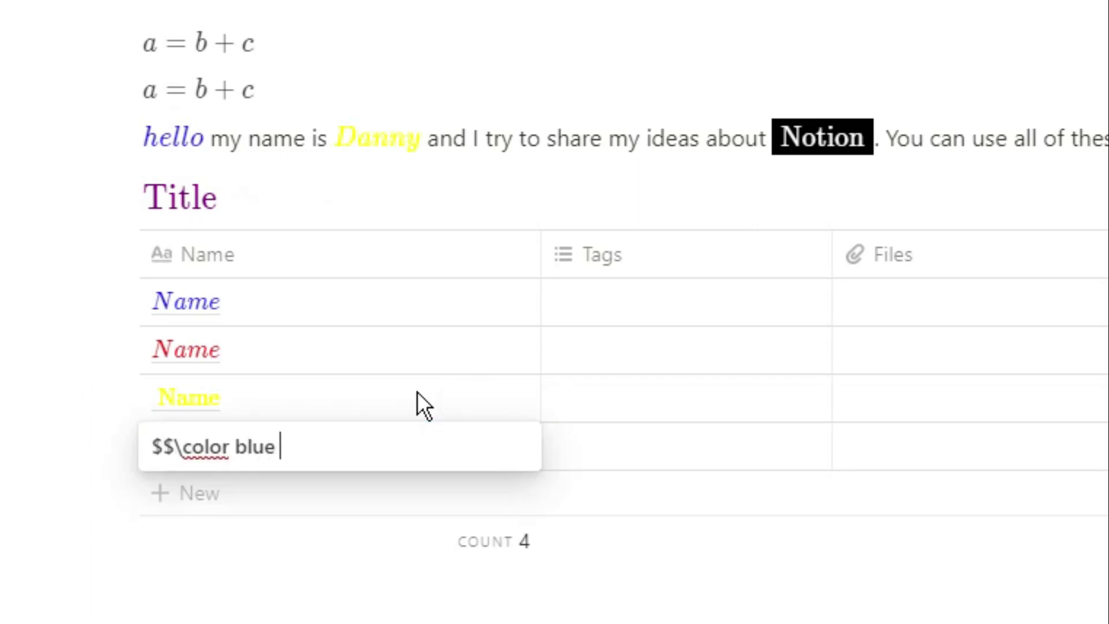
type("Name$$")
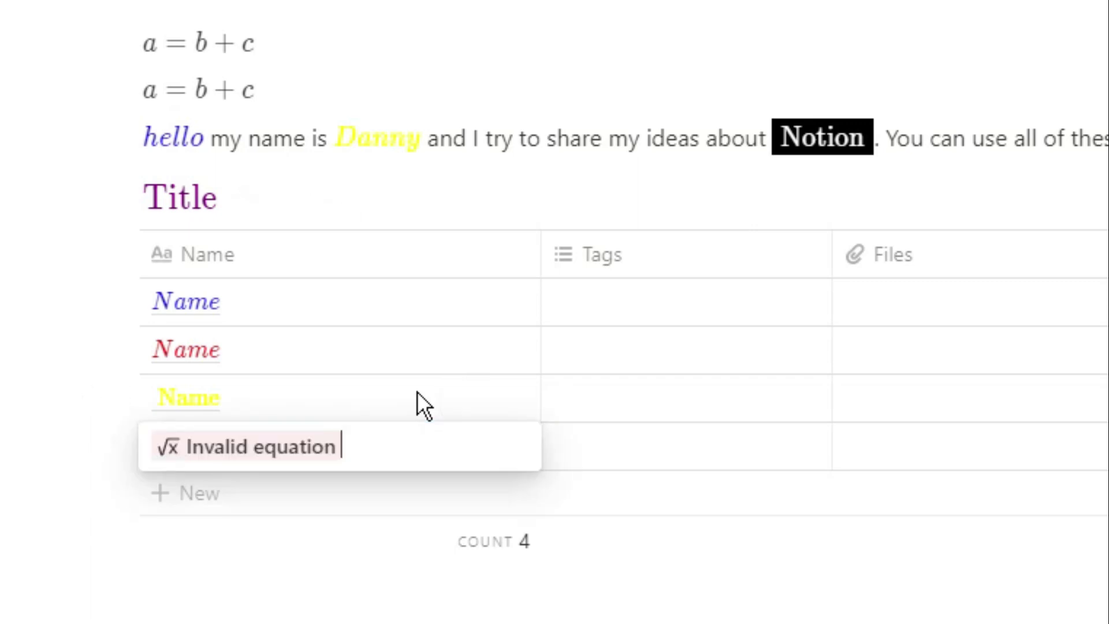
left_click(208, 445)
left_click(119, 505)
type("{blue Name")
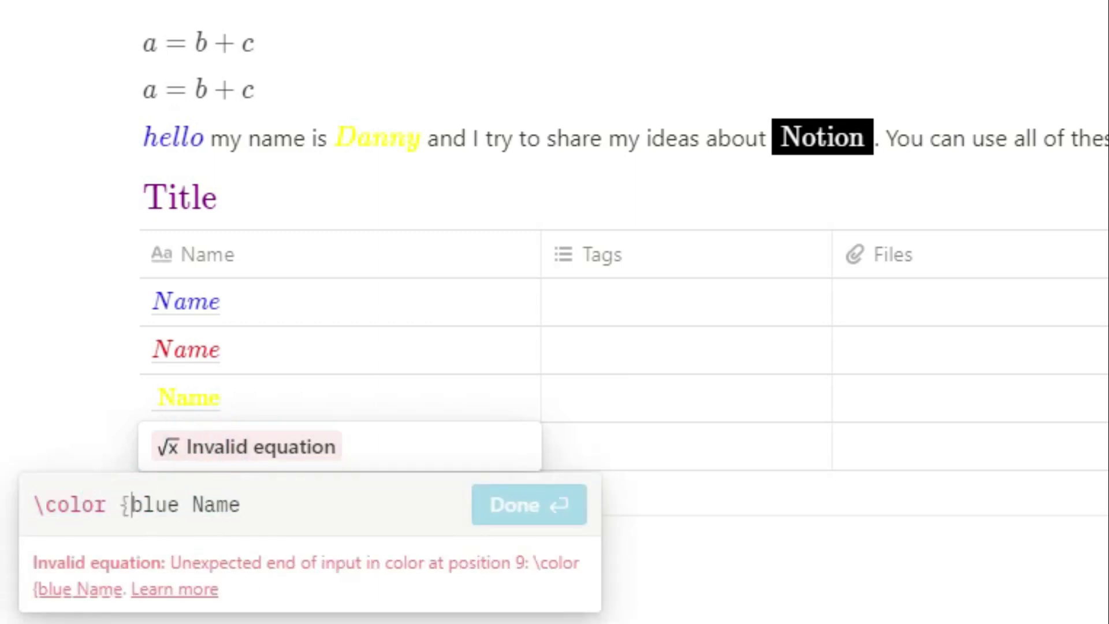
type("}")
left_click(614, 453)
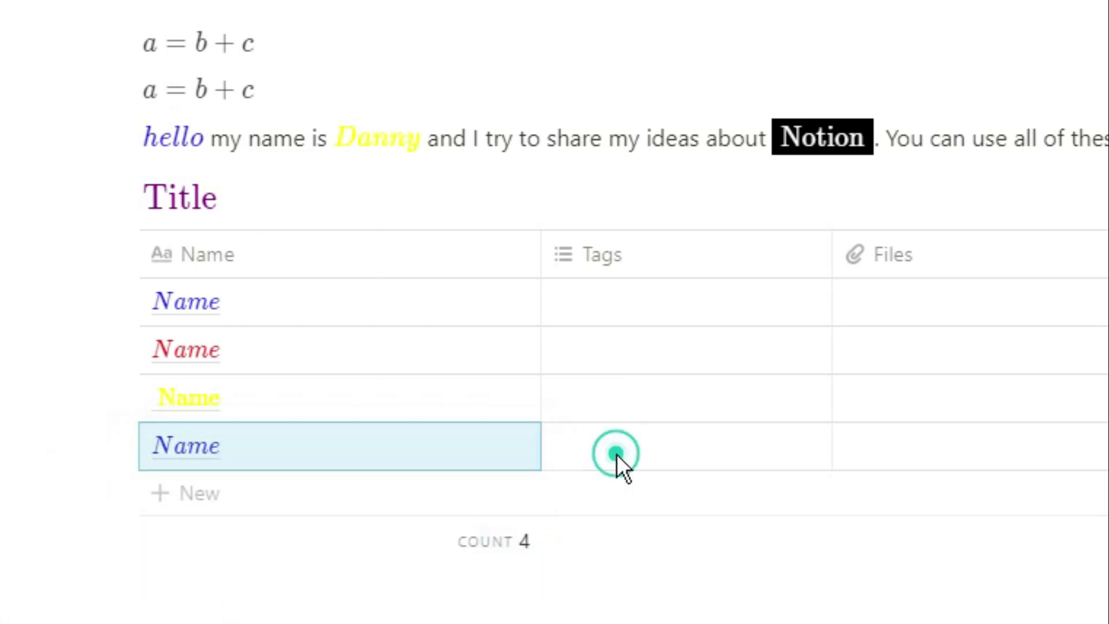
- Change the Tags column to a Text property and put a blue Name equation in row 1's Text cell
left_click(643, 259)
left_click(868, 151)
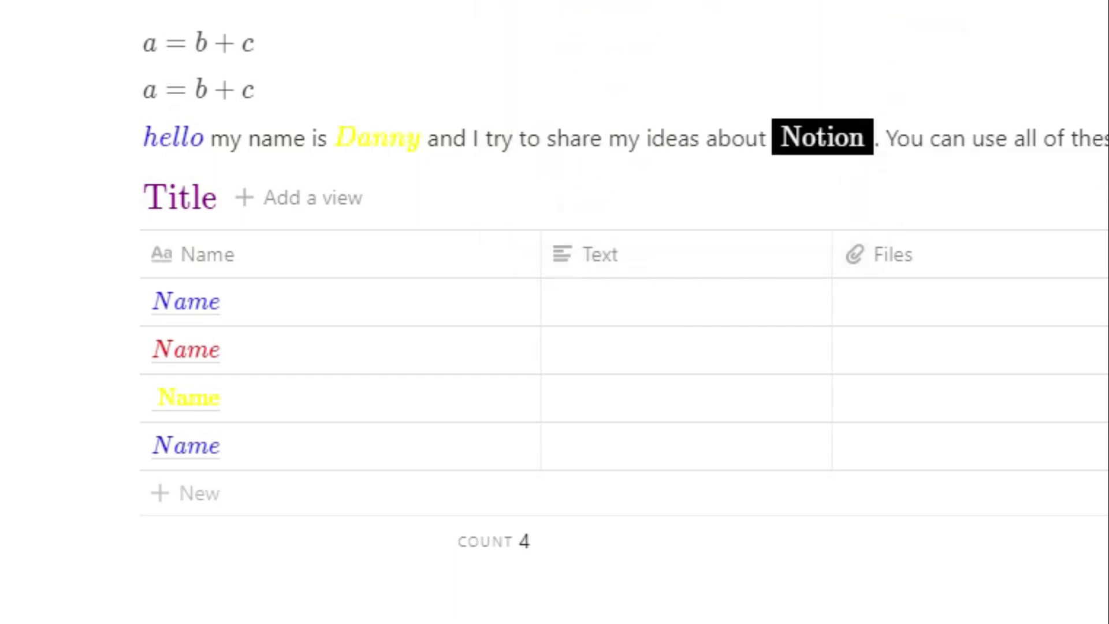
left_click(283, 291)
left_click(172, 301)
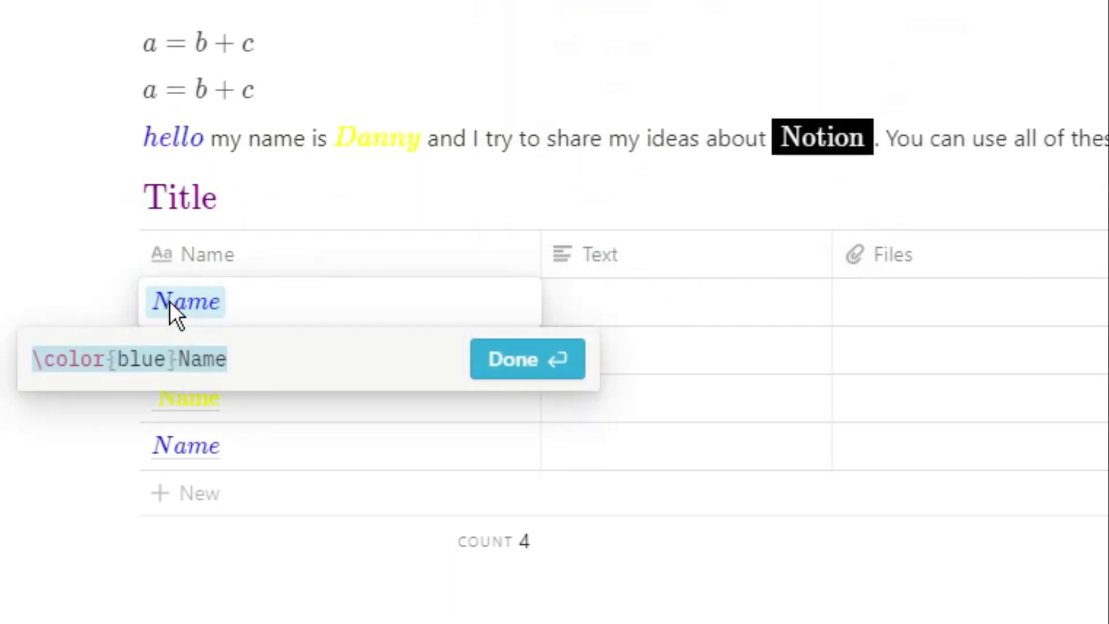
left_click(637, 303)
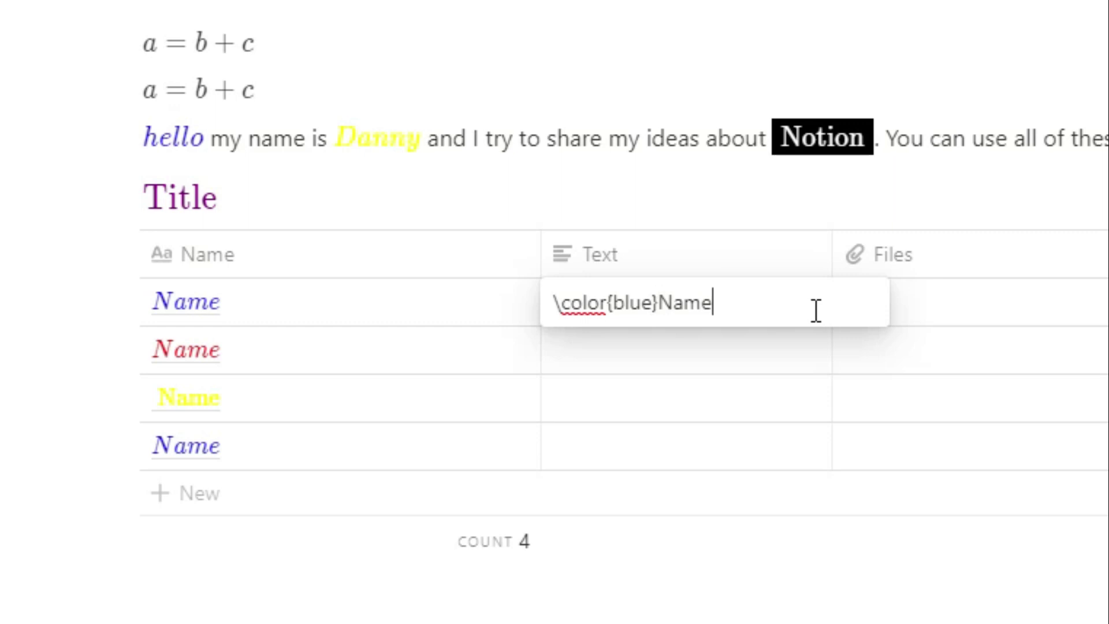
key("ctrl+a")
left_click(738, 245)
left_click(820, 365)
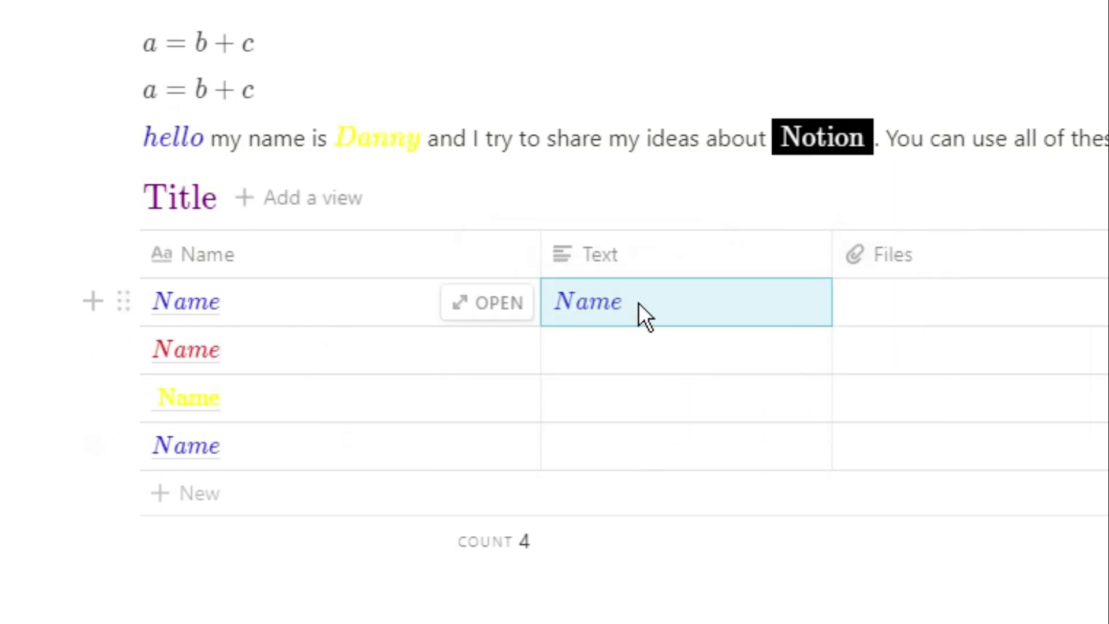
- Edit row 1's Text equation into a blue colorbox around Name with white text
left_click(588, 304)
left_click(395, 364)
type("box{blue}Name")
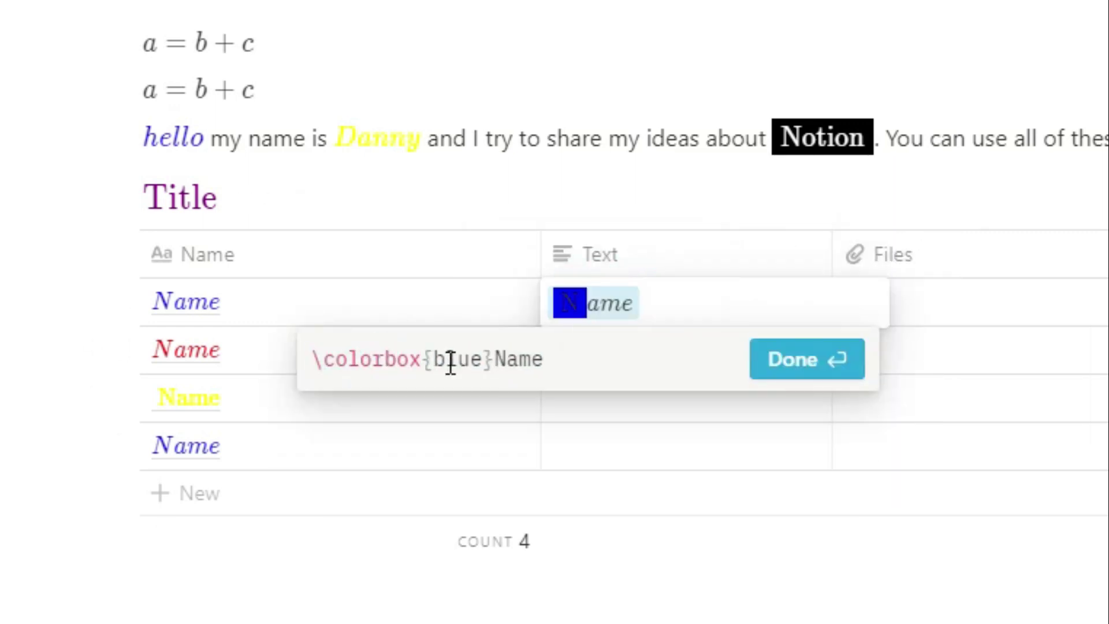
left_click(495, 361)
type("{")
left_click(577, 355)
type("}")
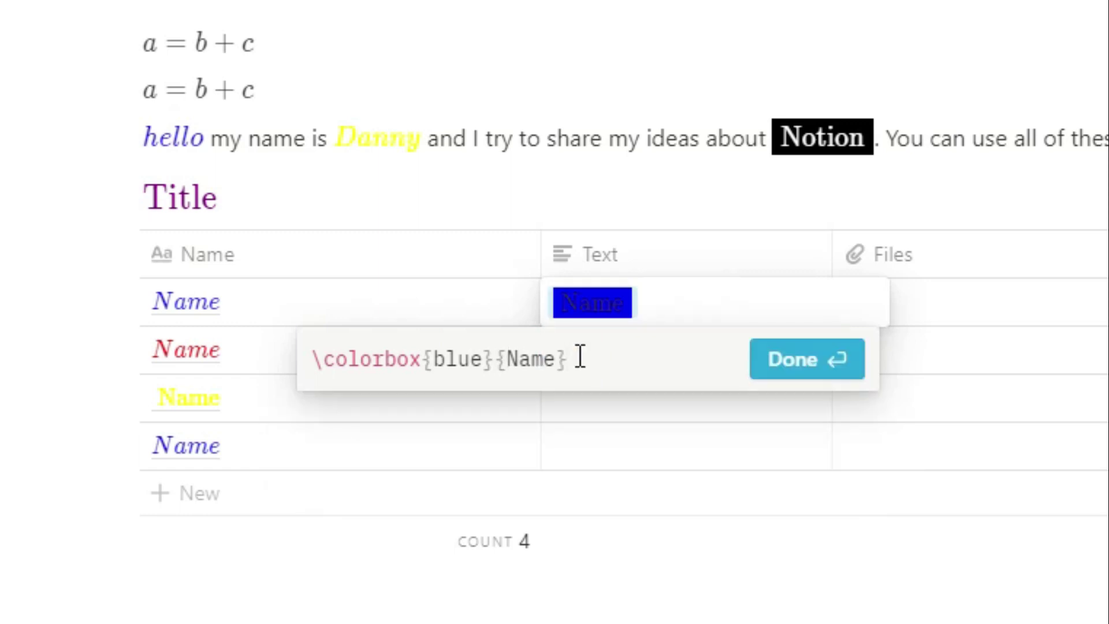
type("\\color {white}")
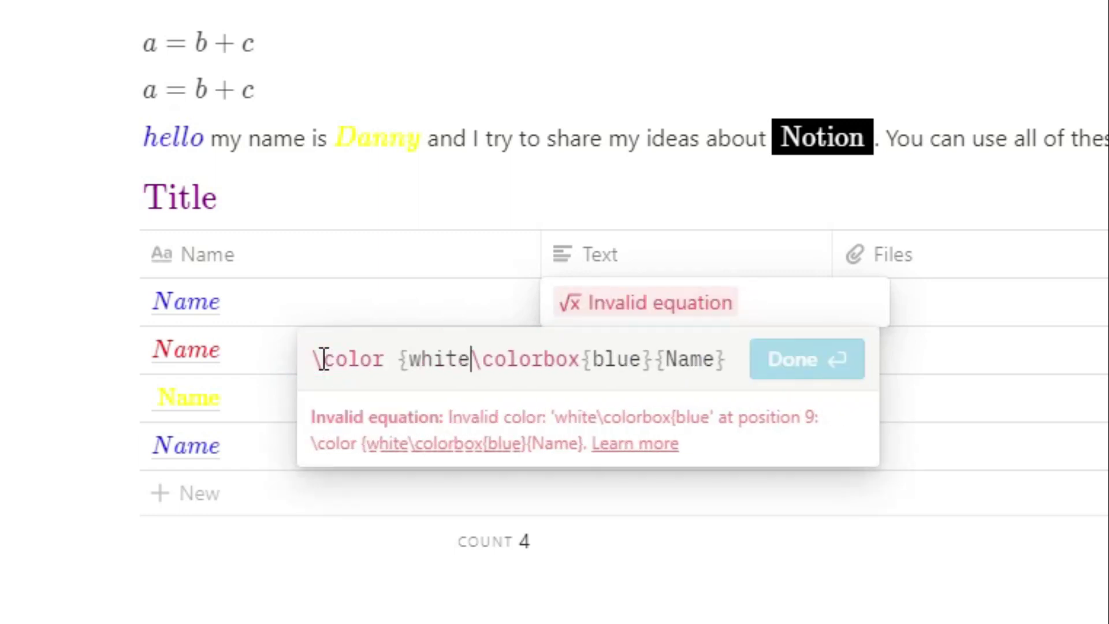
- Change the text colour to yellow and confirm the yellow-on-blue Name equation
key("BackSpace")
key("BackSpace")
key("BackSpace")
key("BackSpace")
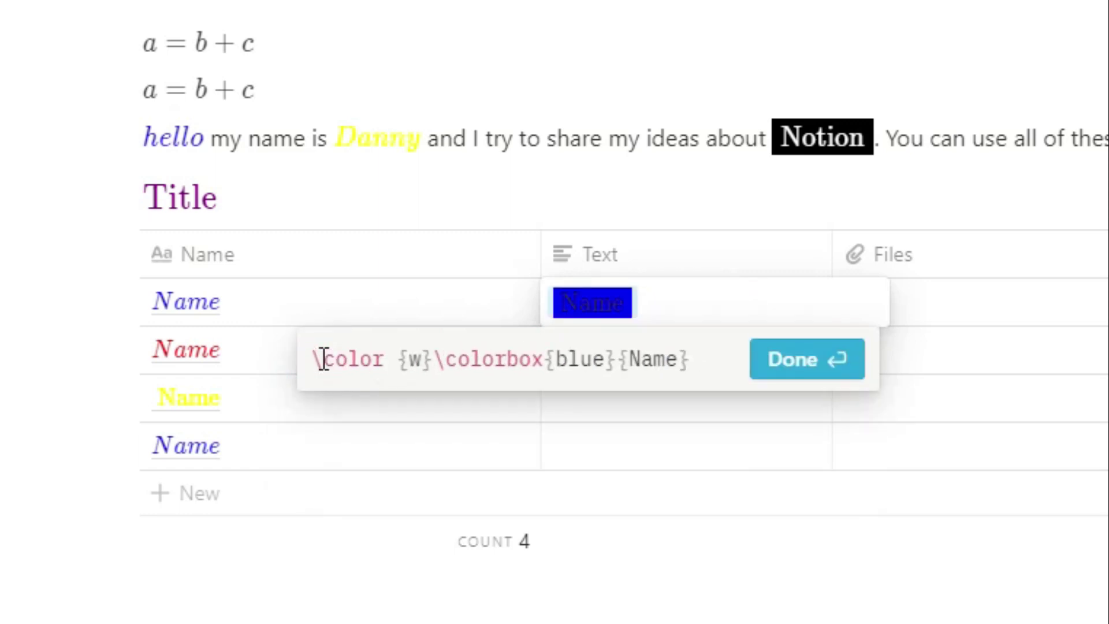
key("BackSpace")
type("red")
key("BackSpace")
key("BackSpace")
key("BackSpace")
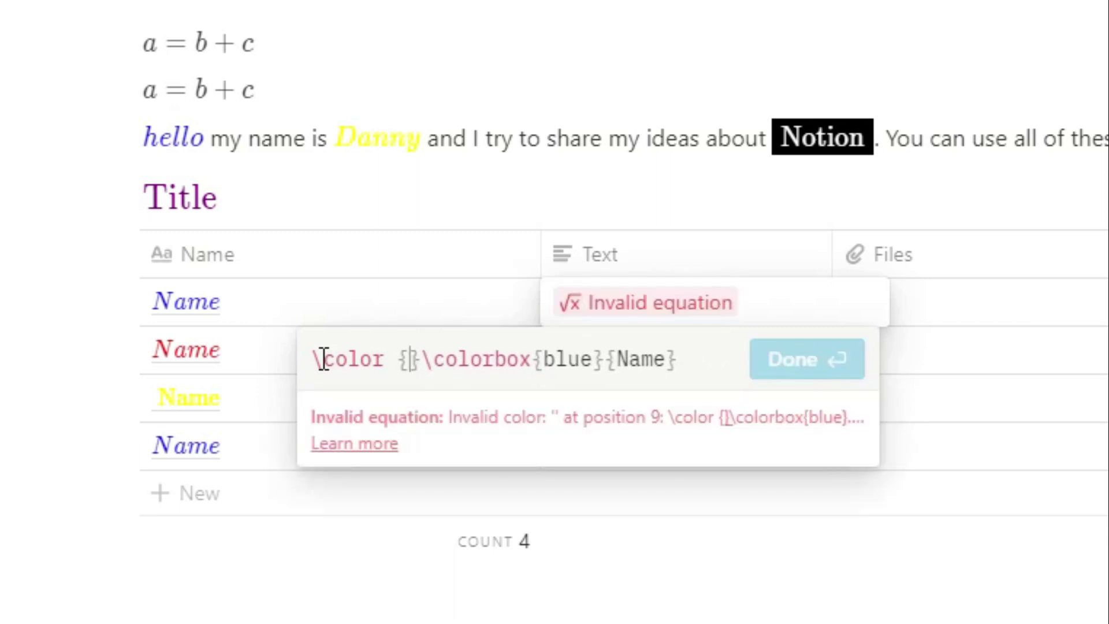
type("yellow")
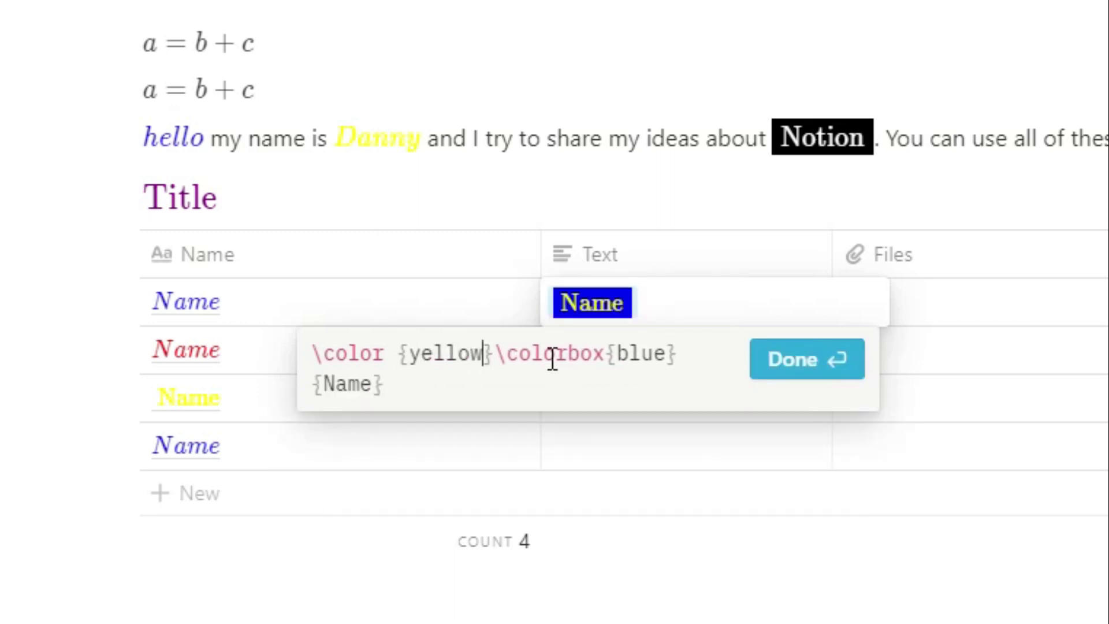
left_click(789, 363)
left_click(864, 362)
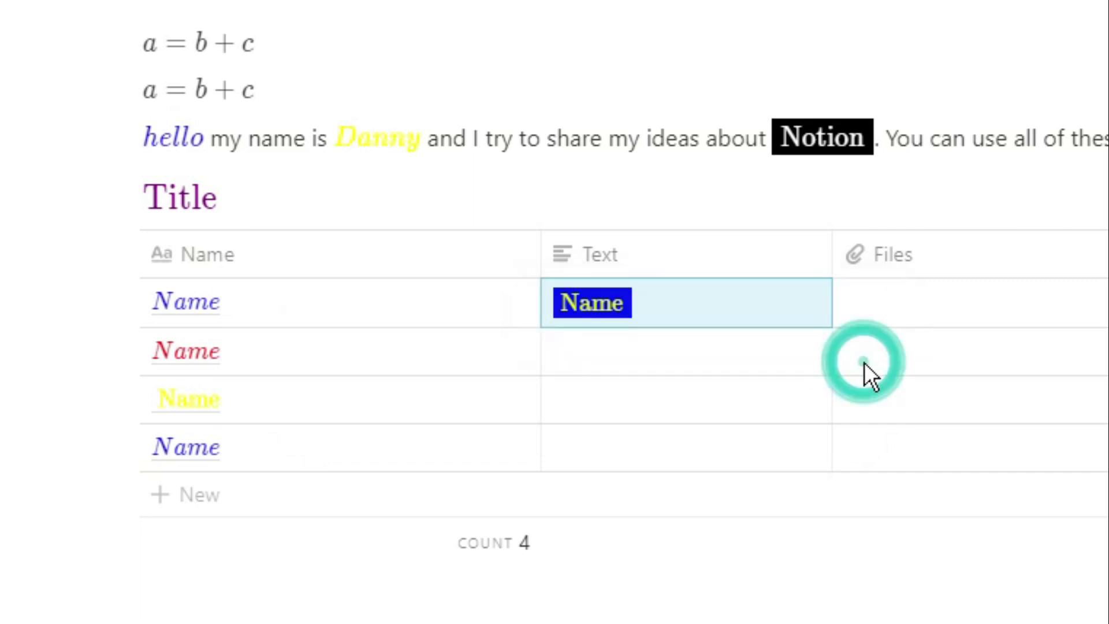
- Copy the yellow-on-blue Name equation into the Text cells of rows 2–4
key("Down")
key("shift+Down")
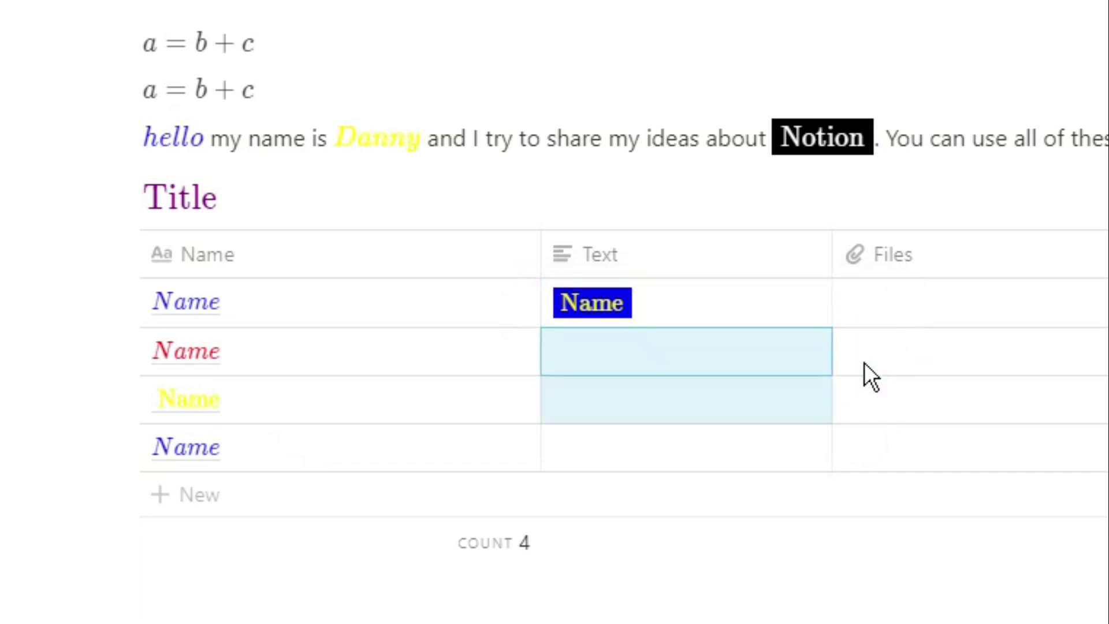
key("shift+Down")
key("ctrl+v")
left_click(866, 363)
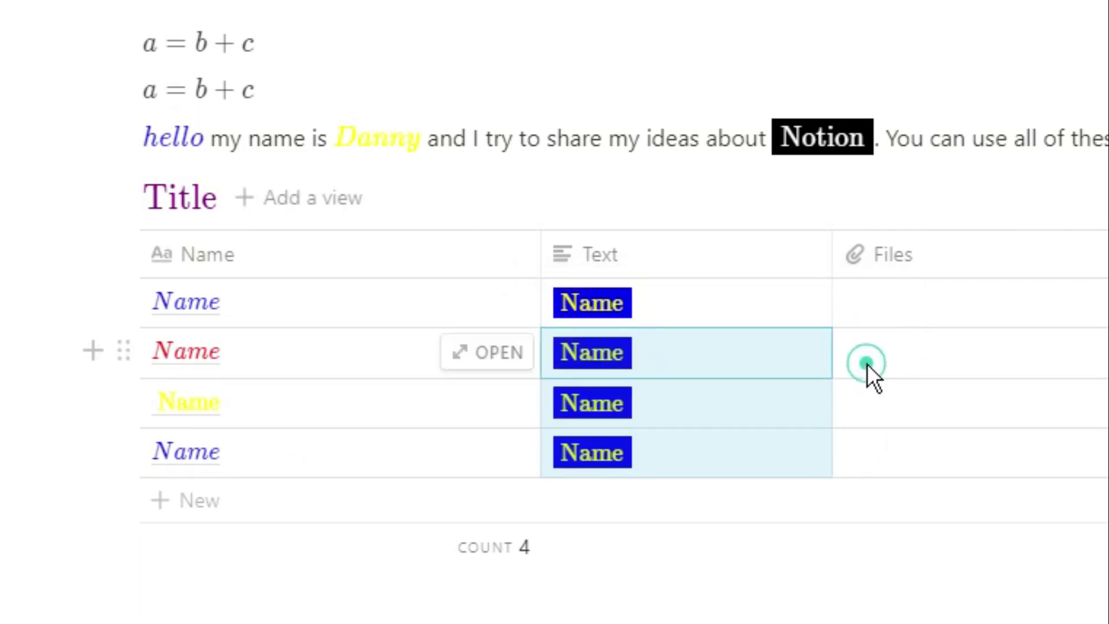
left_click(634, 349)
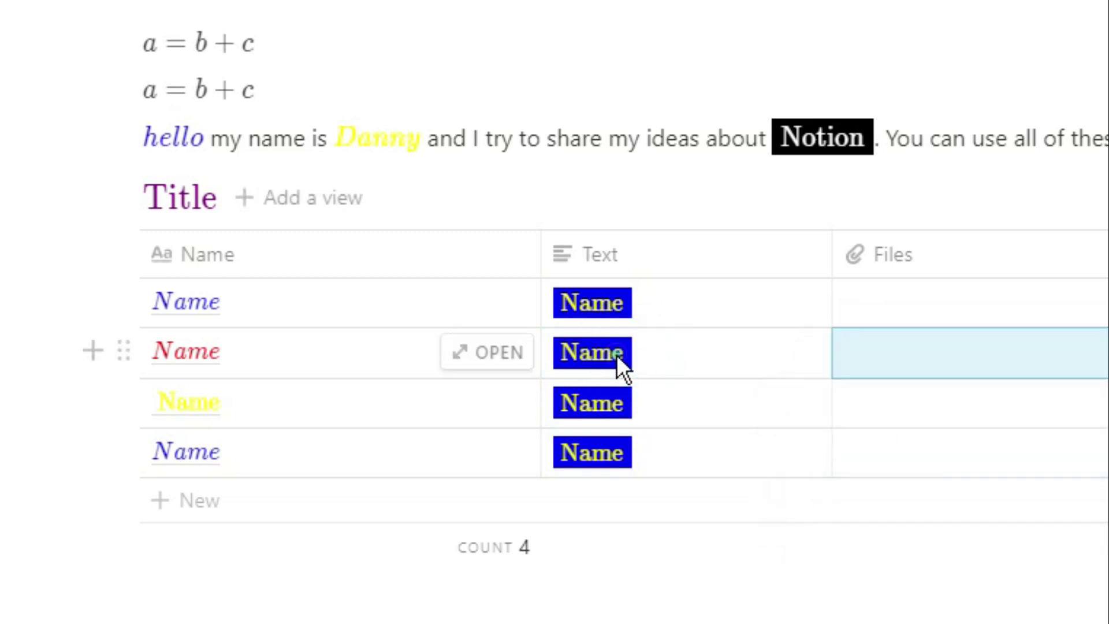
- Recolour the Text colorboxes of rows 2 and 3 to red and green
left_click(616, 355)
left_click(608, 358)
double_click(642, 402)
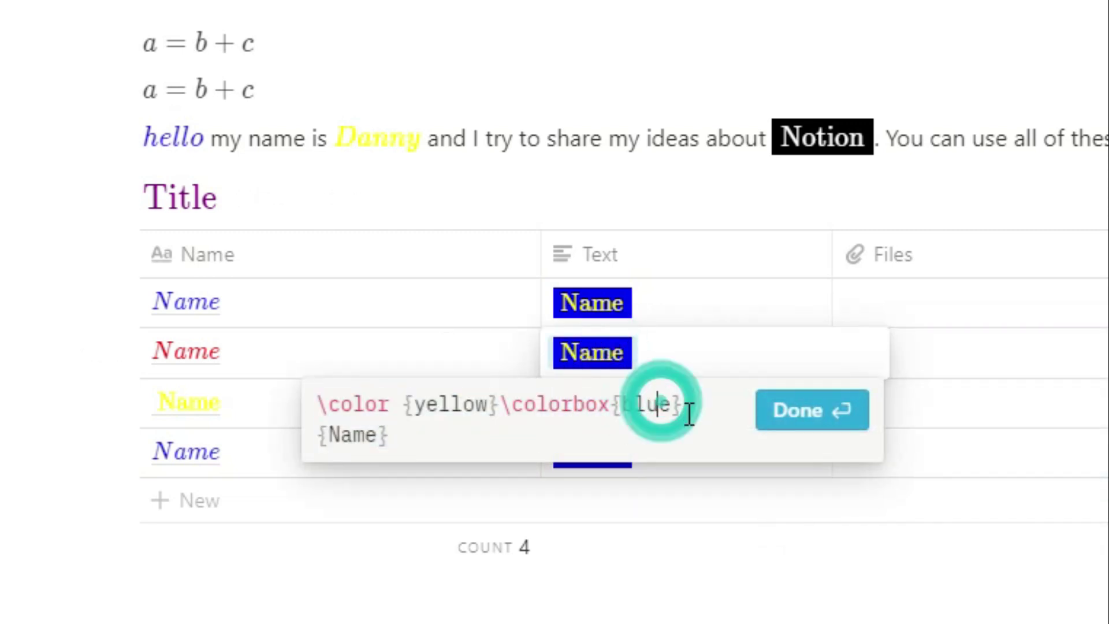
type("red")
key("Return")
left_click(605, 403)
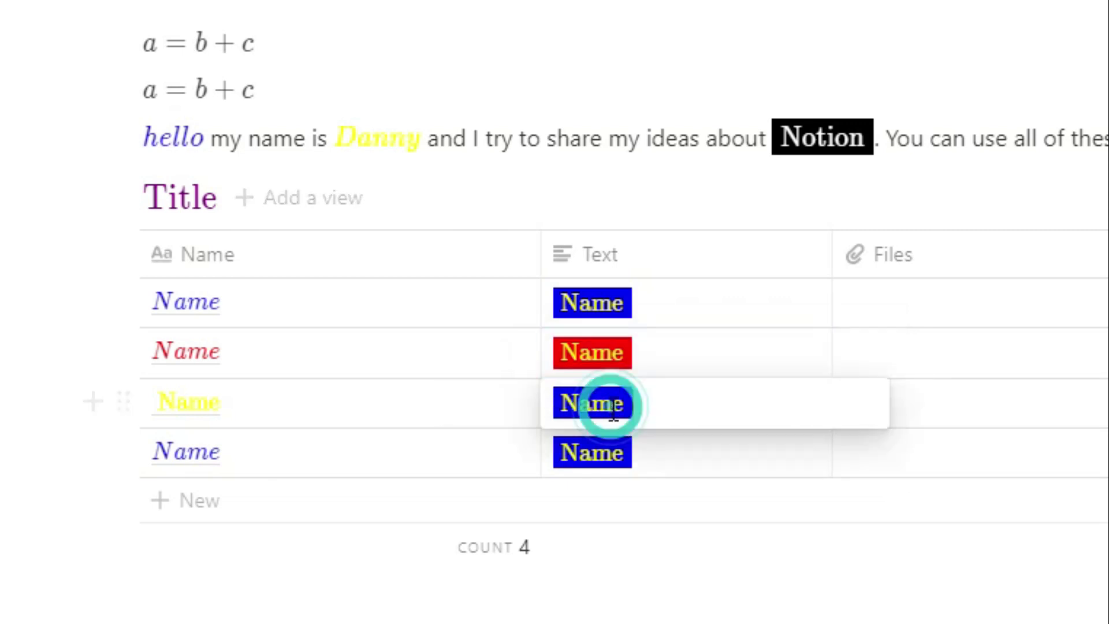
left_click(601, 403)
double_click(638, 454)
type("greebn")
left_click(782, 463)
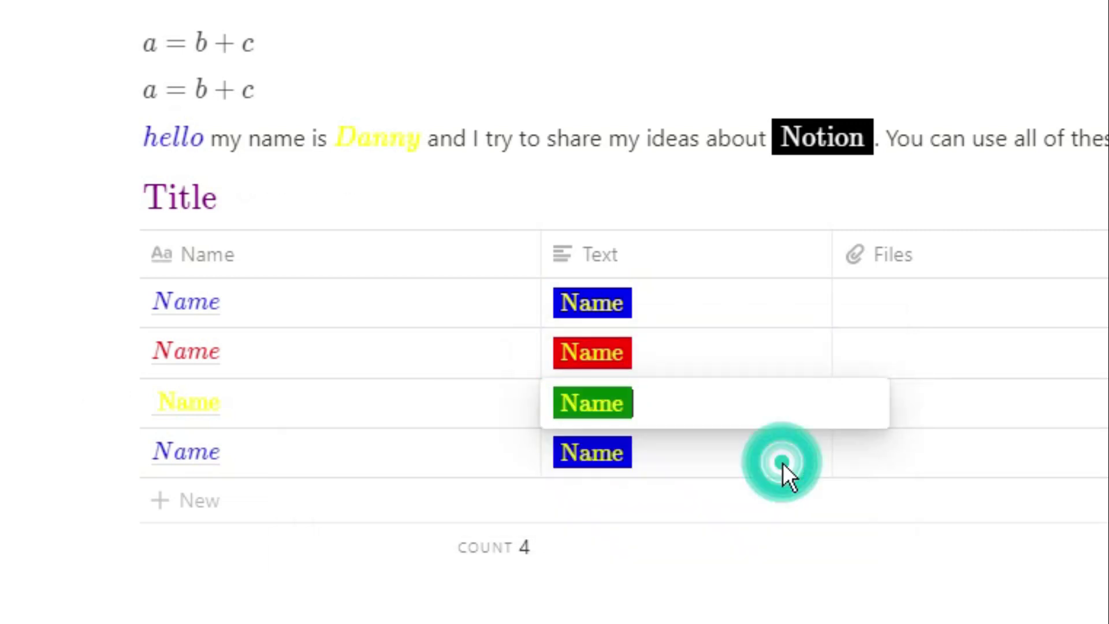
- Change row 4's Text colorbox from blue to purple
left_click(593, 451)
double_click(639, 504)
type("purple")
key("Return")
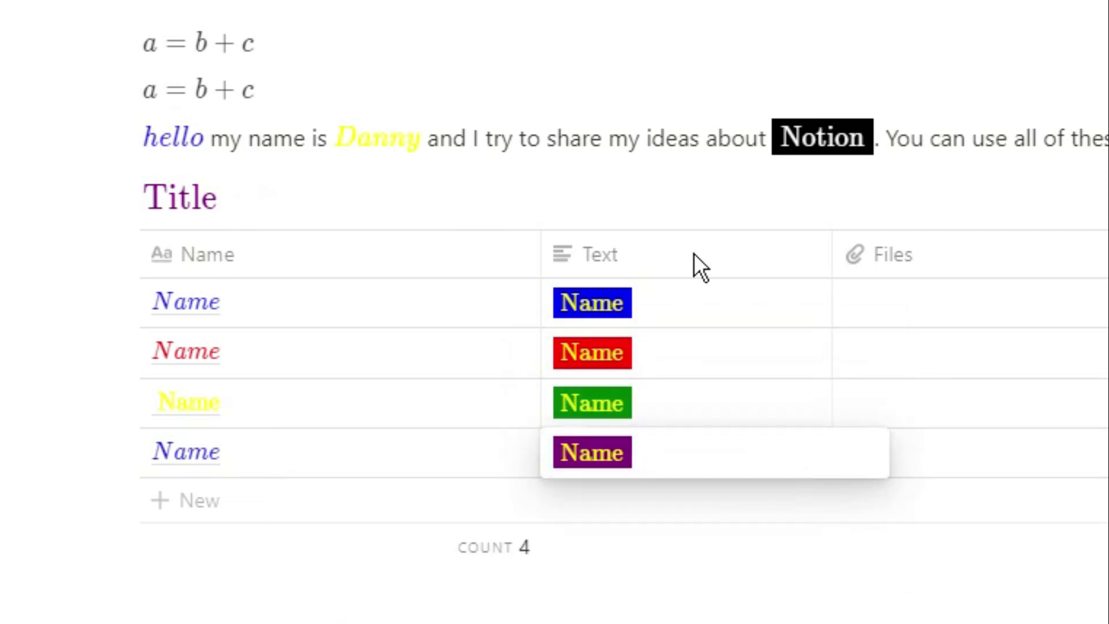
- Create a Board view of the database and begin adding another view
left_click(278, 202)
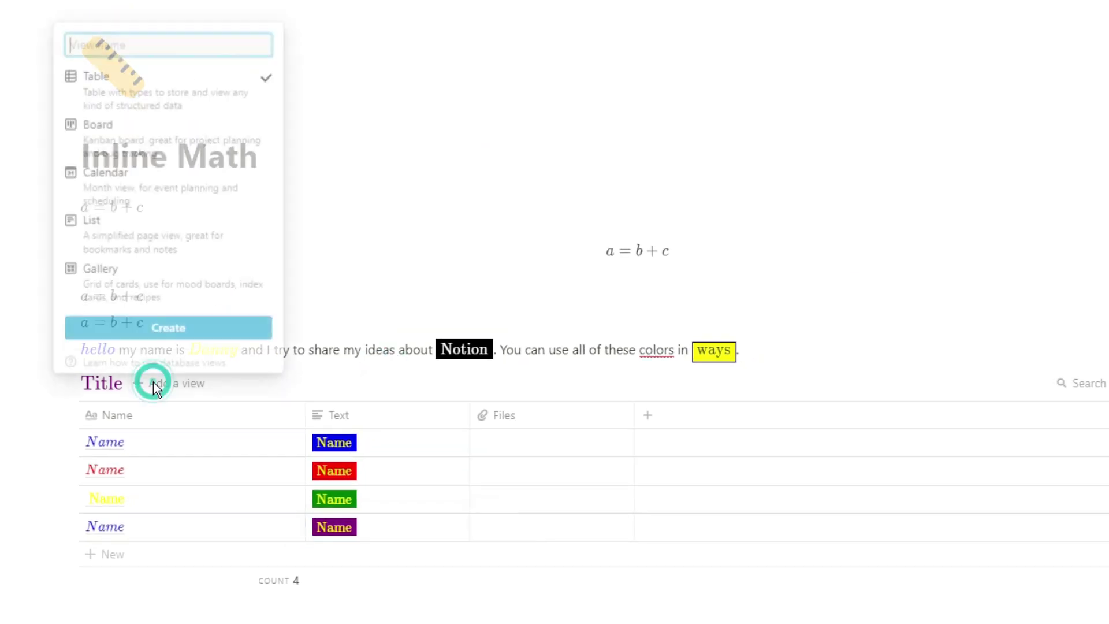
left_click(154, 138)
left_click(157, 330)
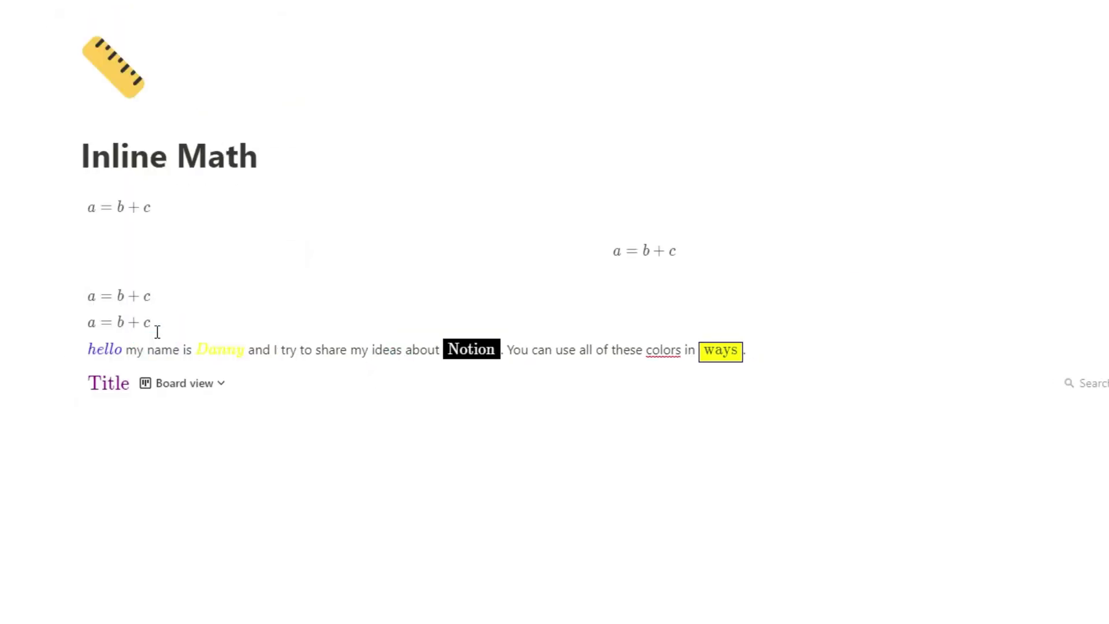
scroll(312, 358, "down", 3)
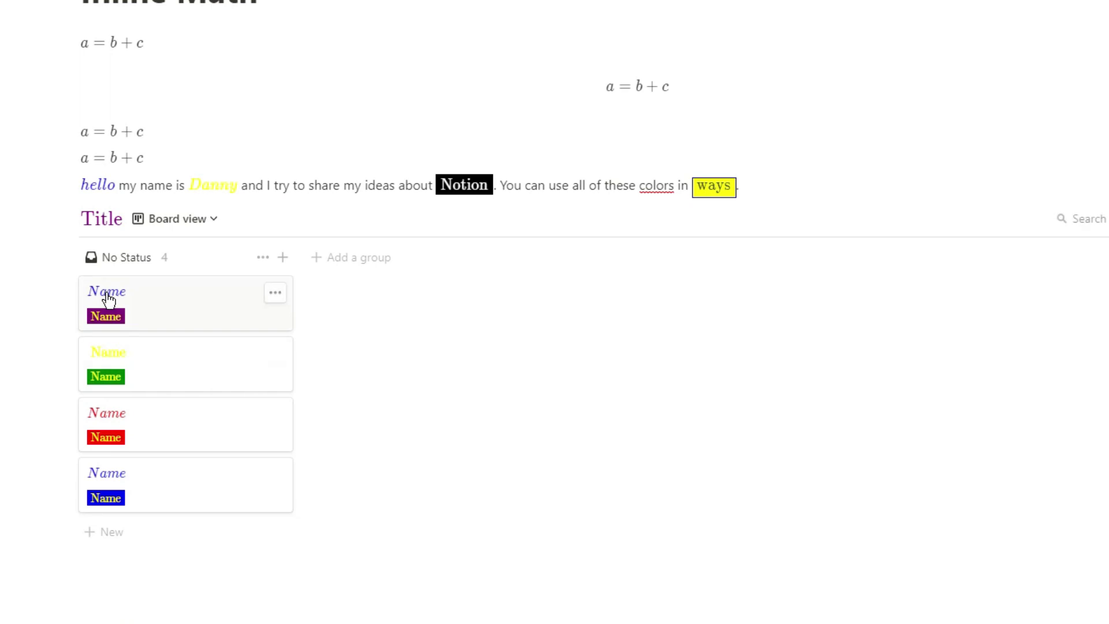
left_click(210, 226)
left_click(193, 339)
- Create a Calendar view and place all four undated pages on July 1, 2020
left_click(383, 331)
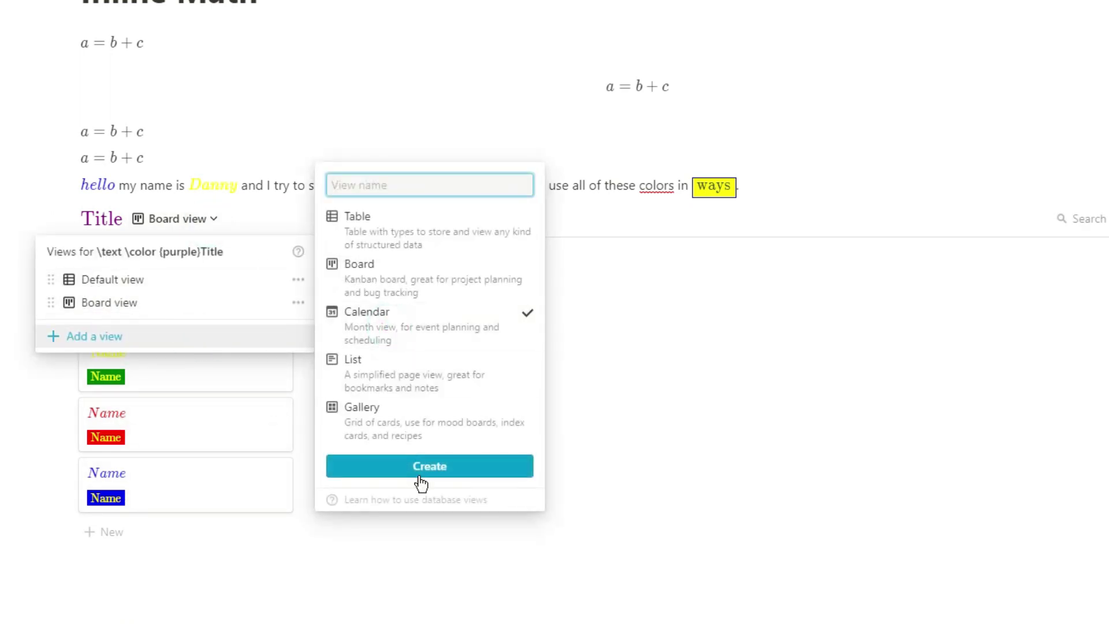
left_click(429, 467)
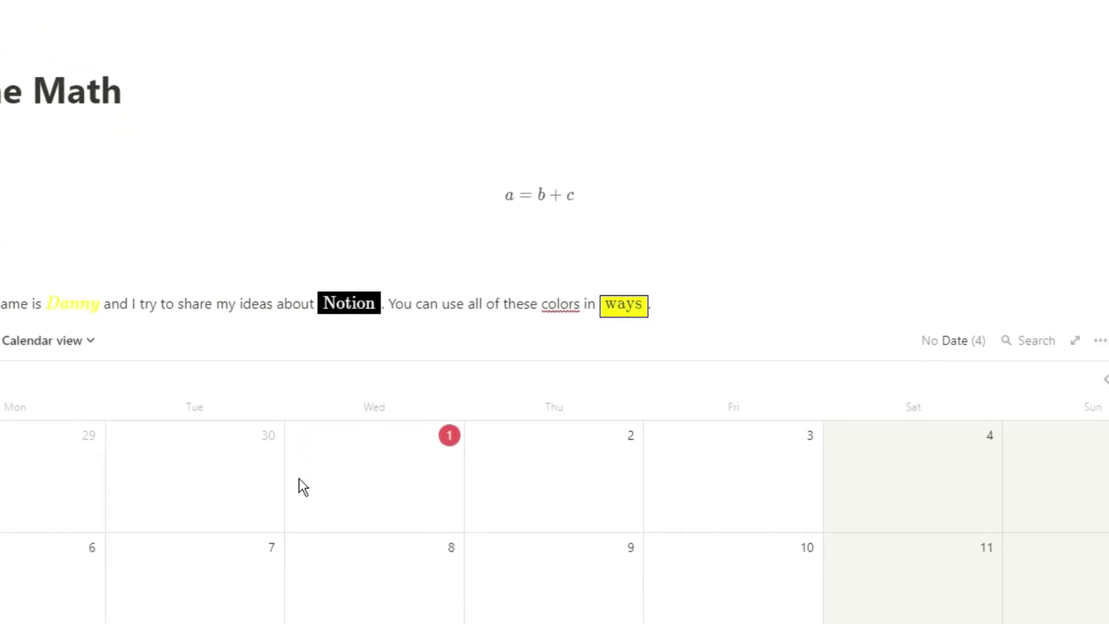
scroll(299, 477, "down", 3)
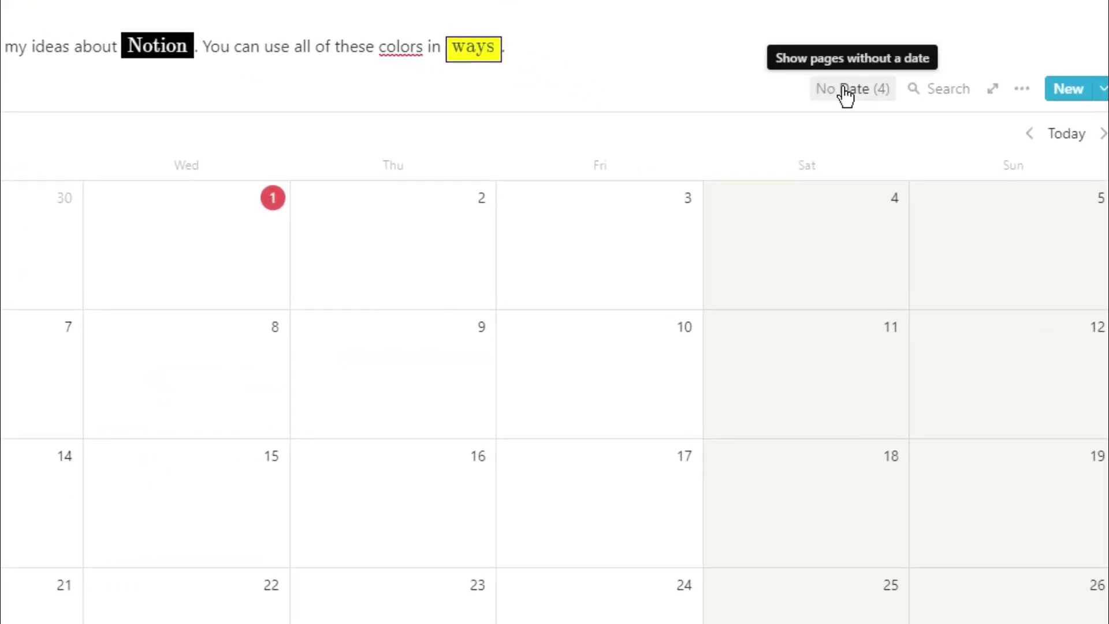
left_click(845, 87)
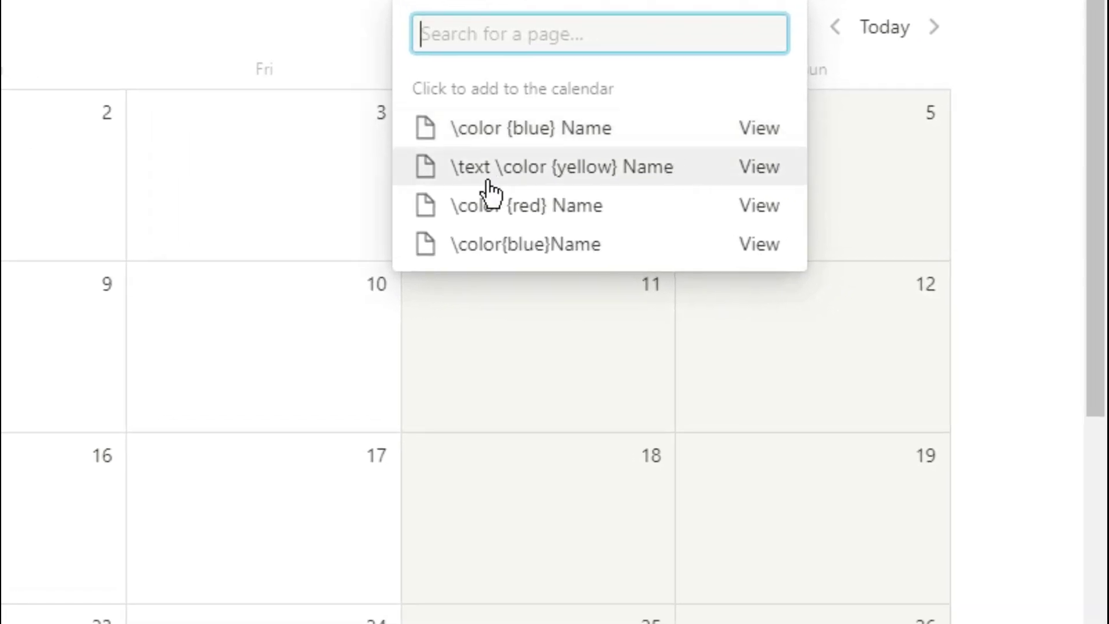
left_click(632, 248)
left_click(630, 205)
left_click(635, 166)
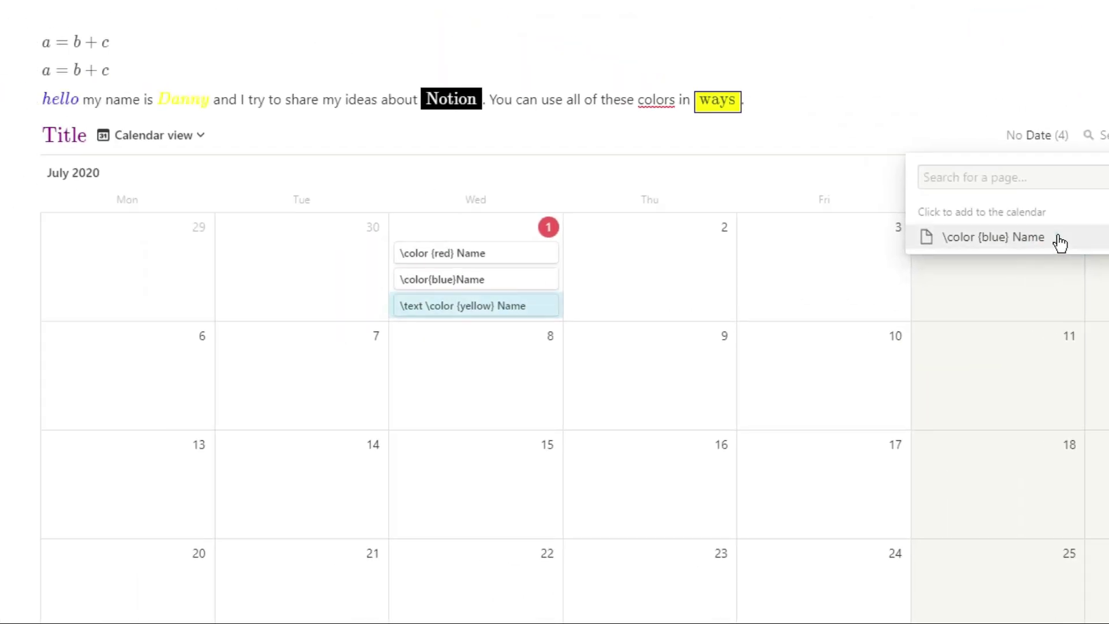
left_click(1061, 243)
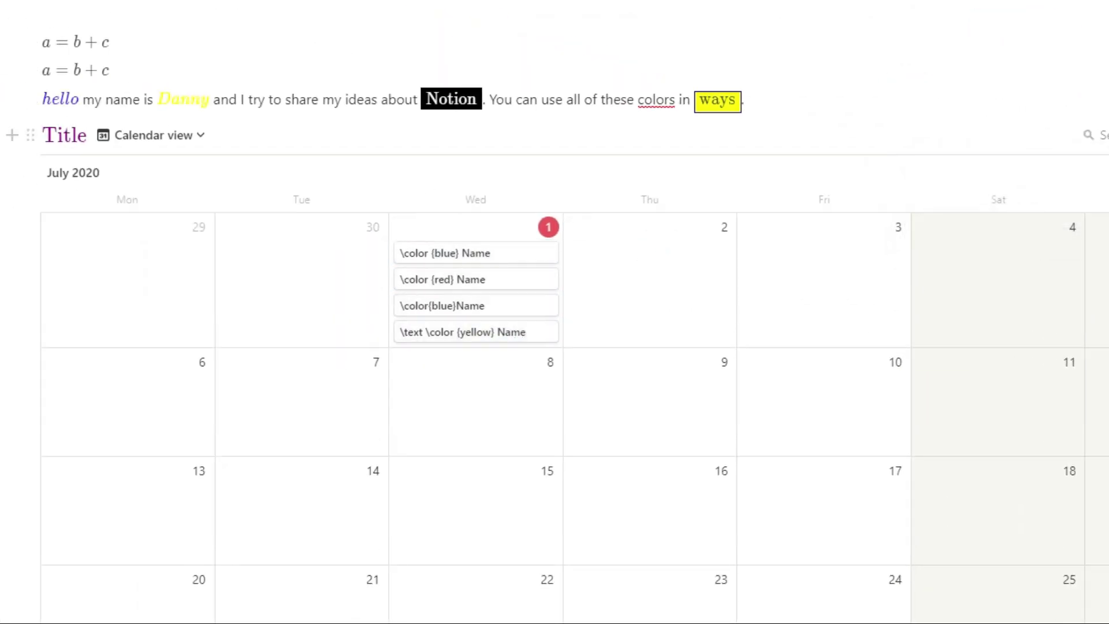
- Show the Text property on the calendar cards and begin adding another view
left_click(1040, 133)
left_click(1017, 278)
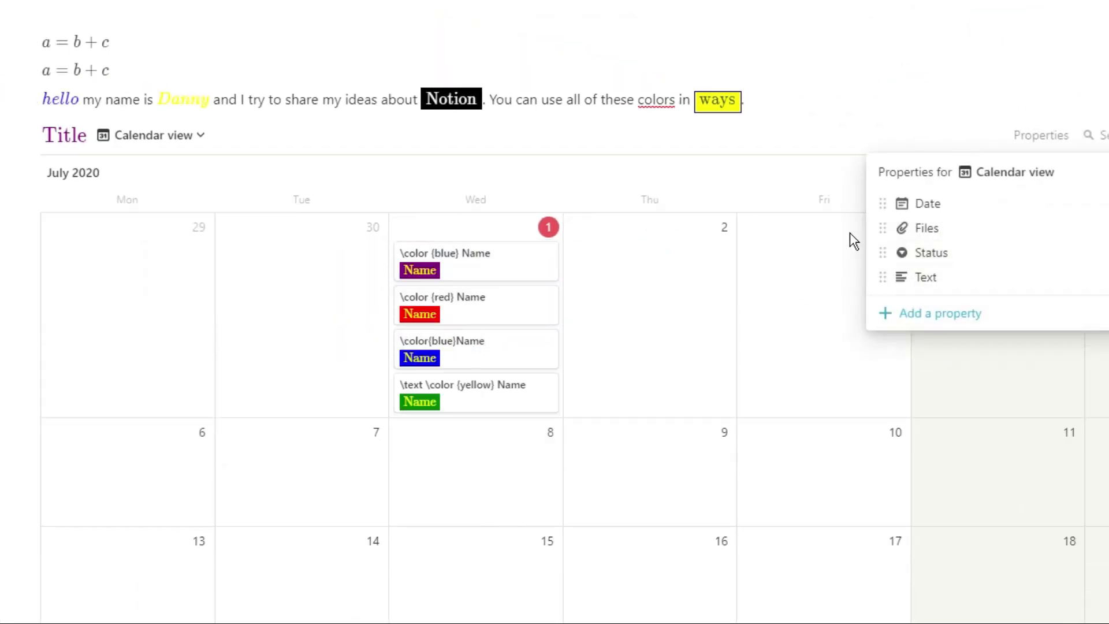
left_click(852, 240)
left_click(203, 137)
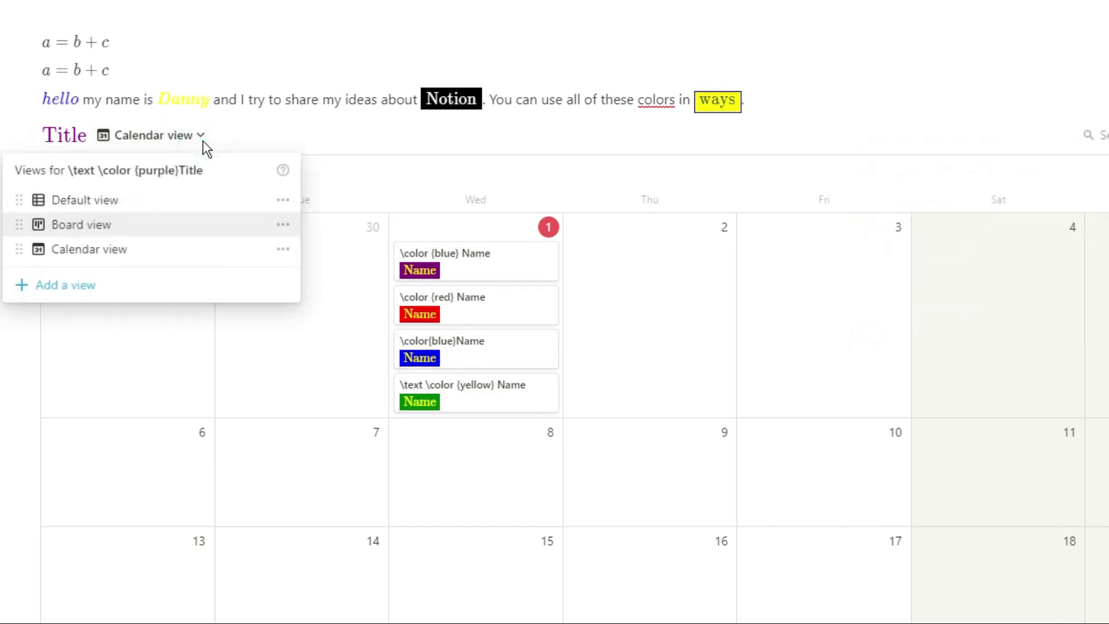
left_click(168, 287)
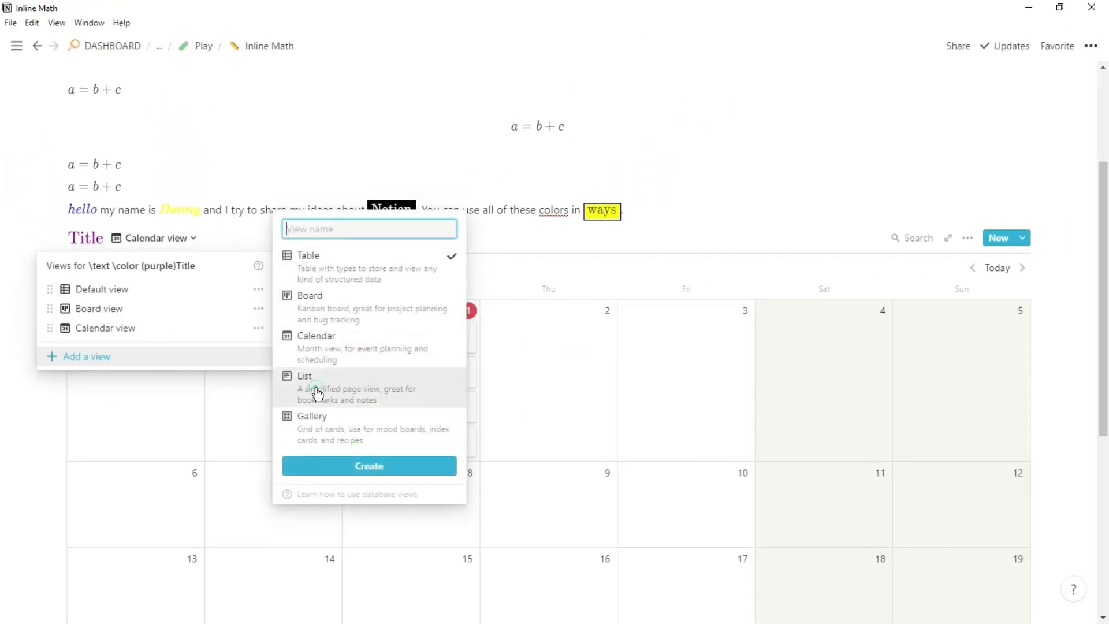
- Add a List view of the four pages with the Text property shown on each row
left_click(317, 393)
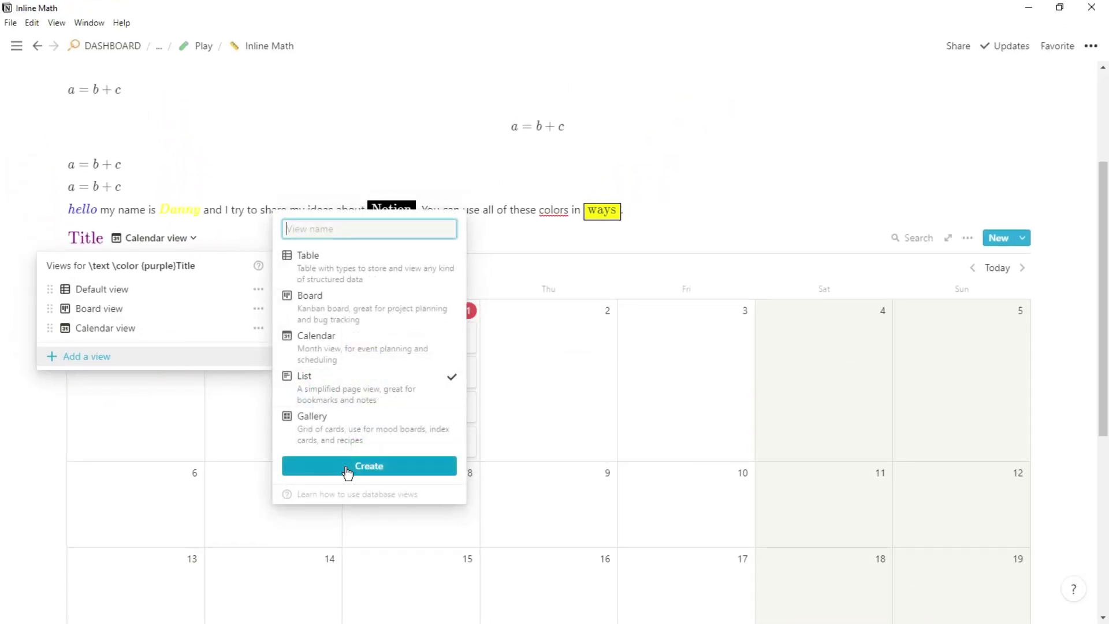
left_click(346, 465)
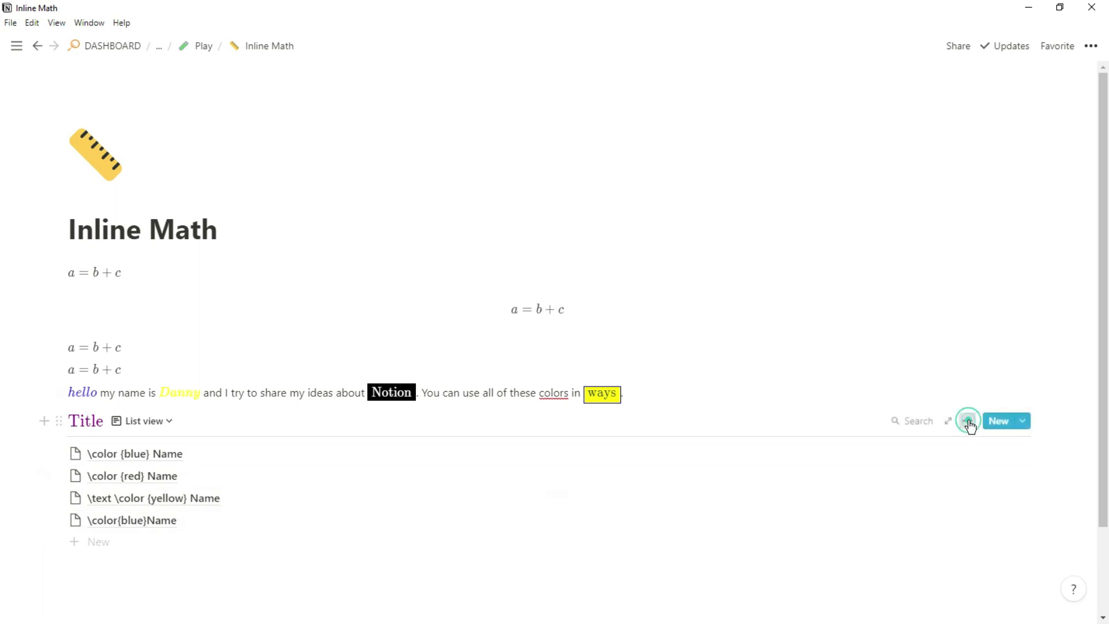
left_click(968, 420)
left_click(1016, 381)
left_click(976, 533)
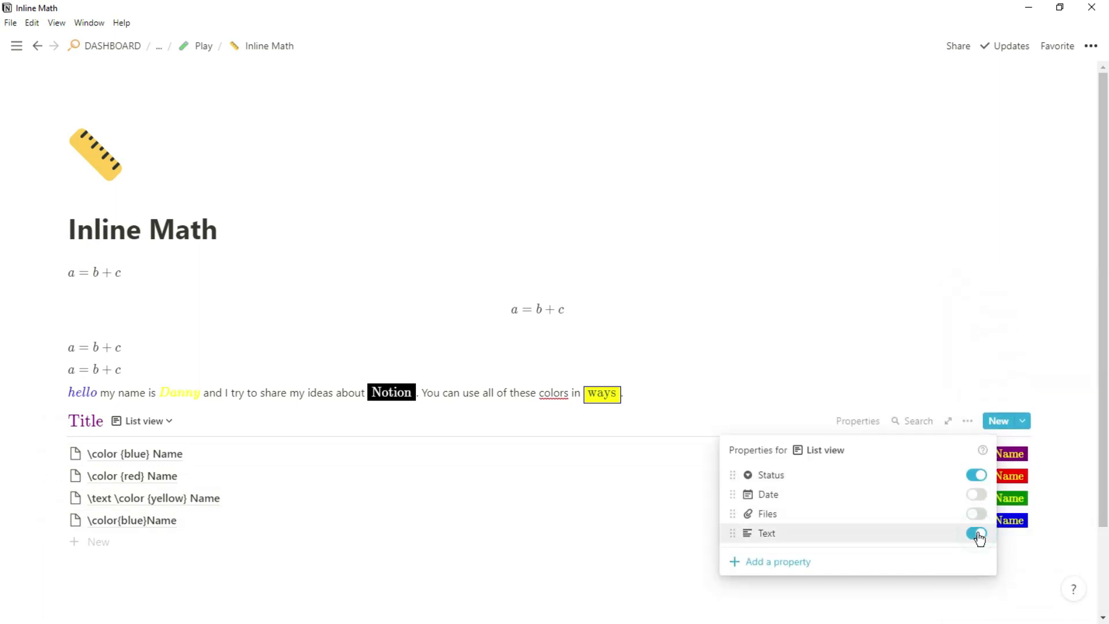
left_click(1063, 511)
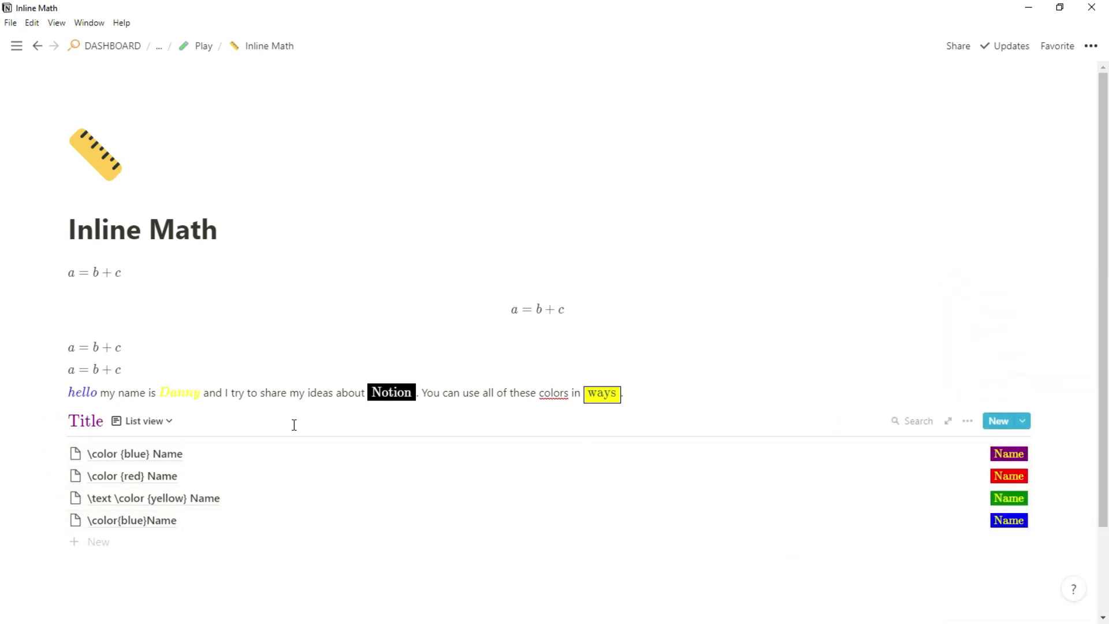
left_click(148, 420)
- Add a Gallery view whose four cards display the Text property under each coloured Name
left_click(158, 558)
left_click(300, 529)
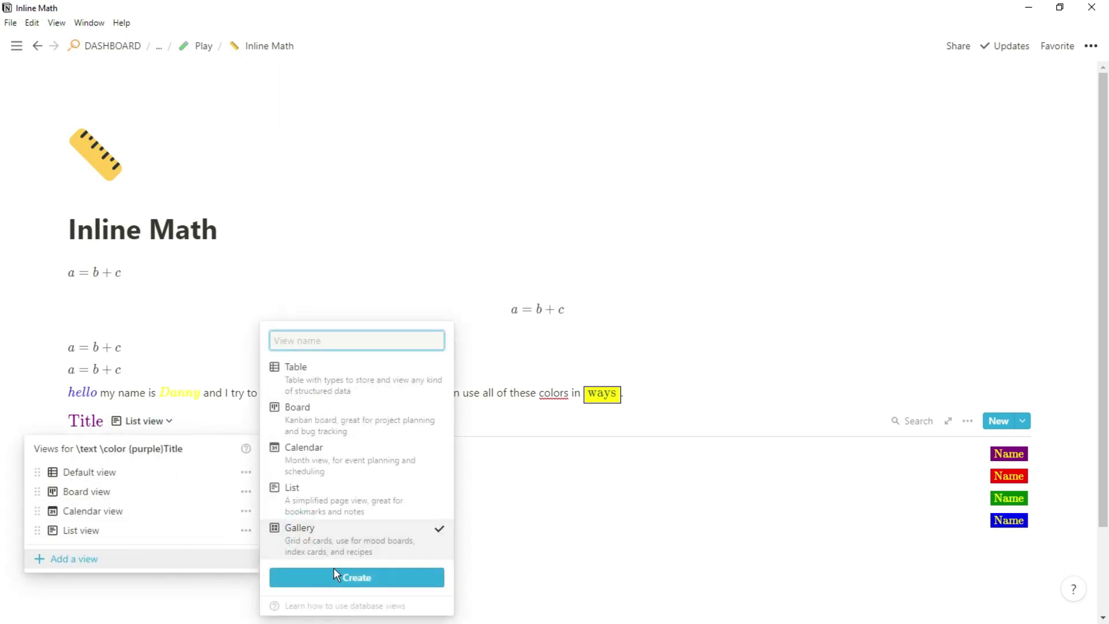
left_click(347, 577)
scroll(365, 561, "down", 1)
left_click(969, 312)
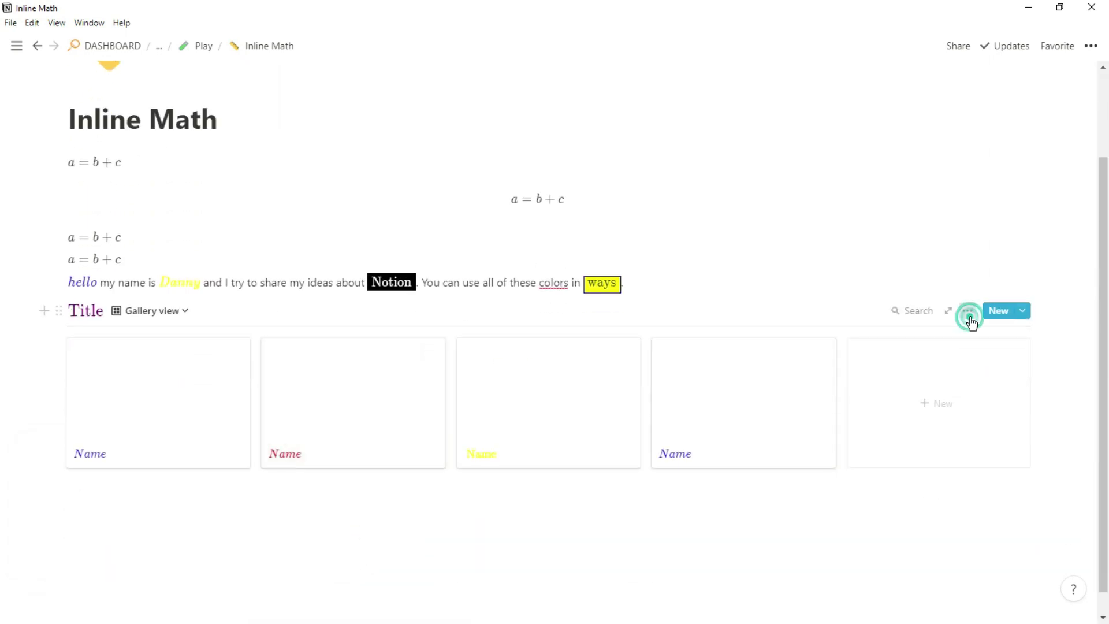
left_click(986, 382)
left_click(976, 510)
left_click(559, 481)
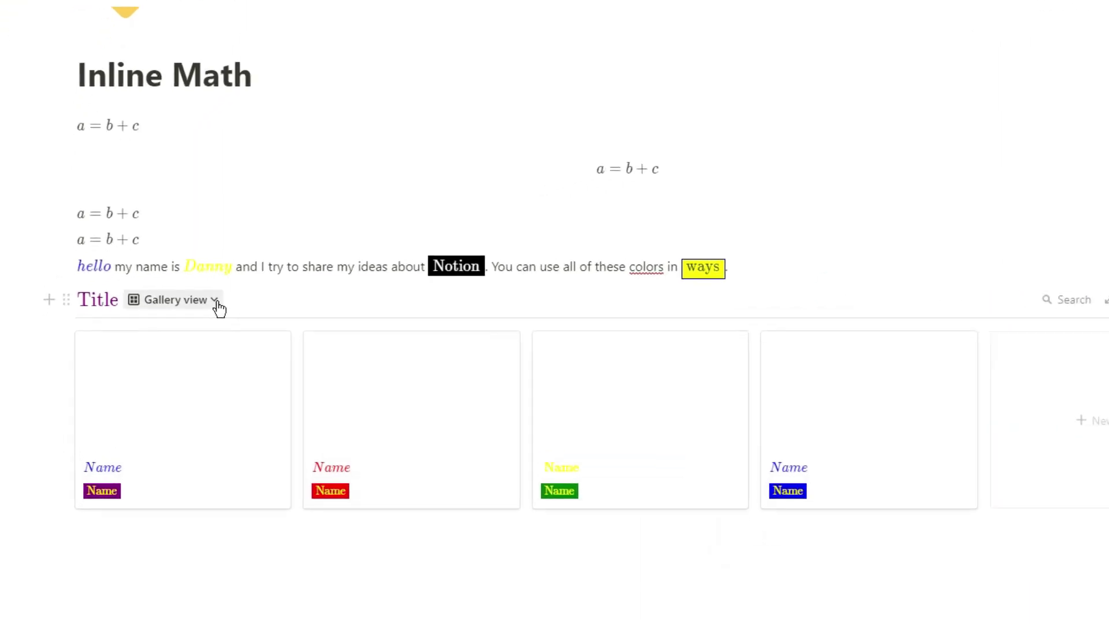
left_click(185, 311)
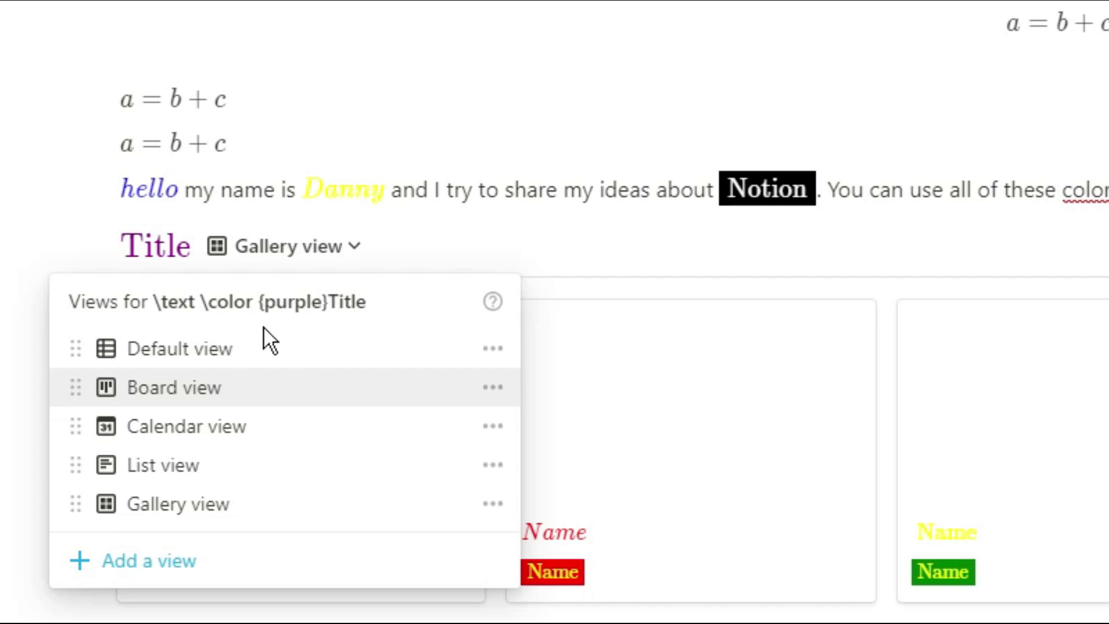
- Switch back to the Default table view and start a /link page search for 'name' below it
left_click(218, 349)
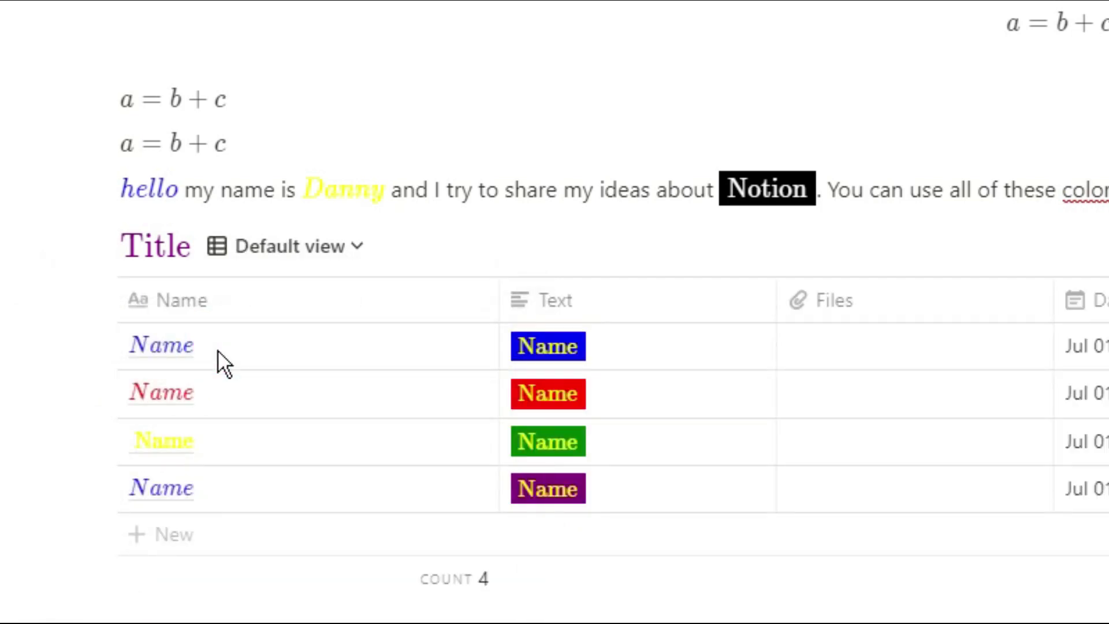
left_click(218, 574)
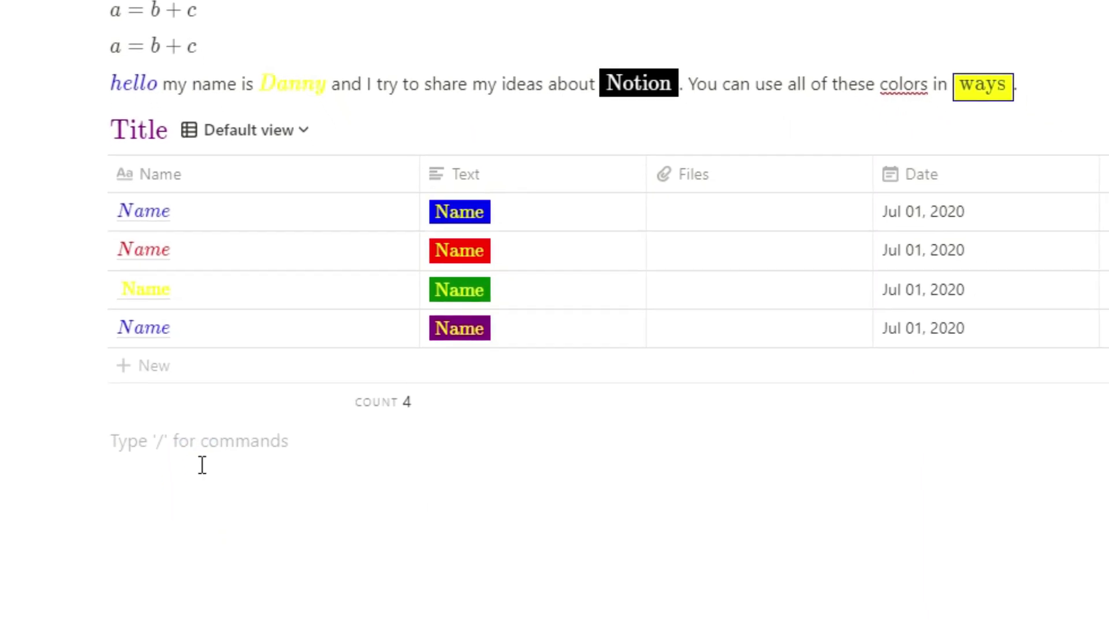
type("/link")
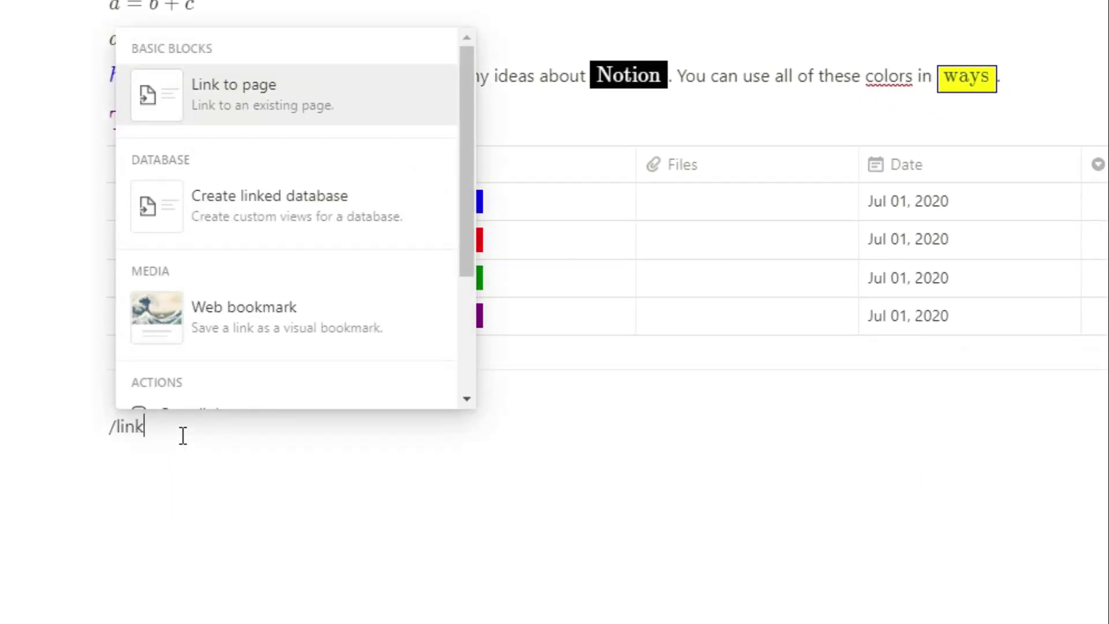
key("Return")
type("name")
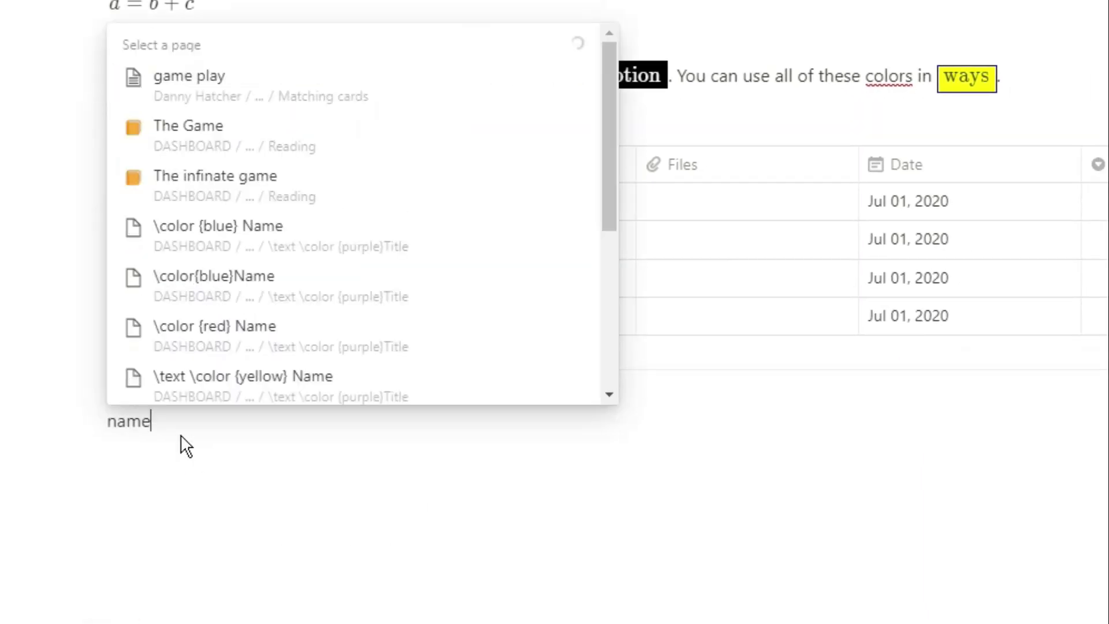